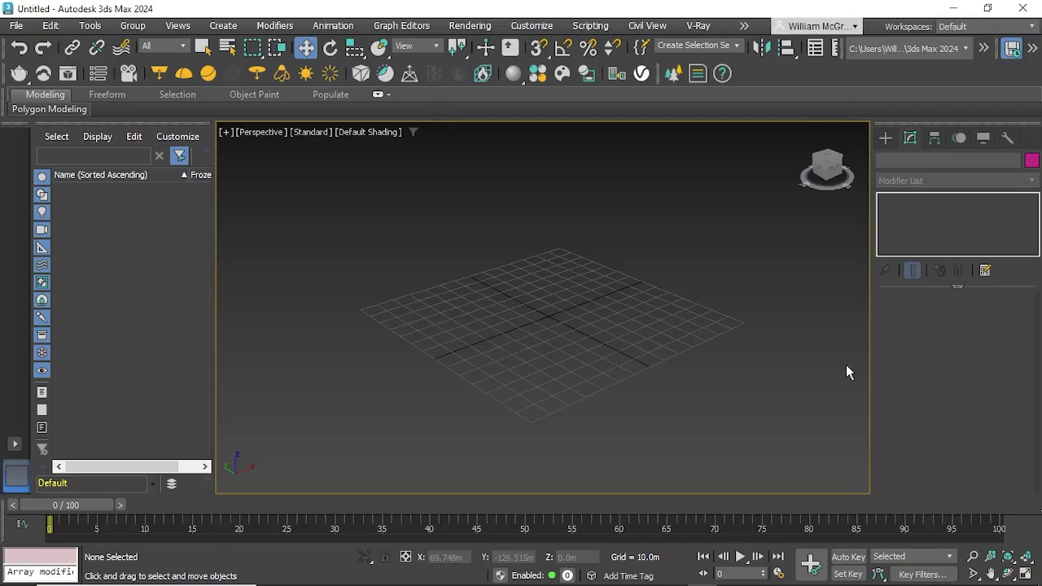
- Create a tall cylinder, Cylinder001, at the grid centre
{"action": "left_click", "coordinate": [885, 138]}
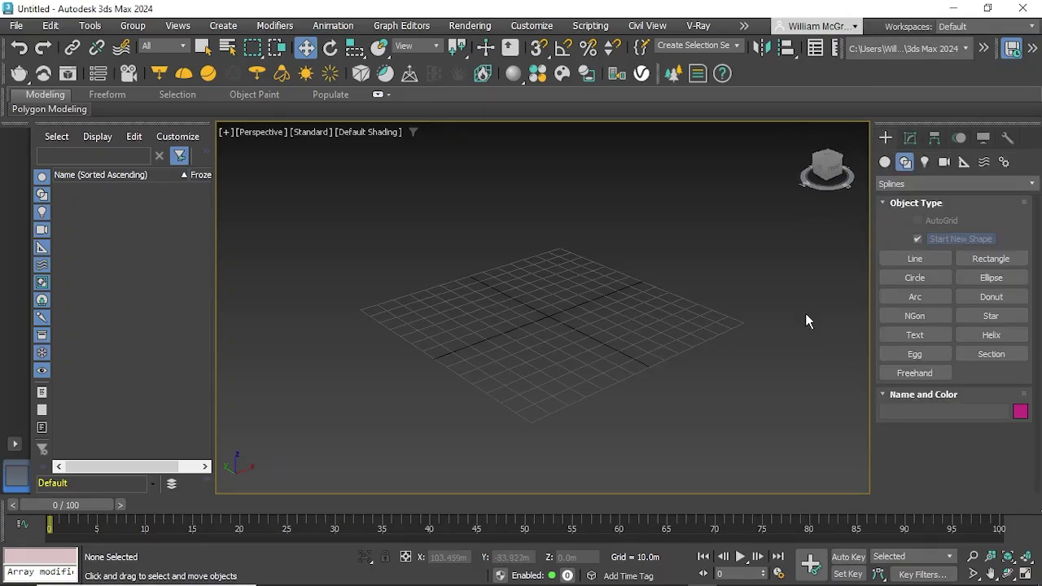
{"action": "left_click", "coordinate": [885, 162]}
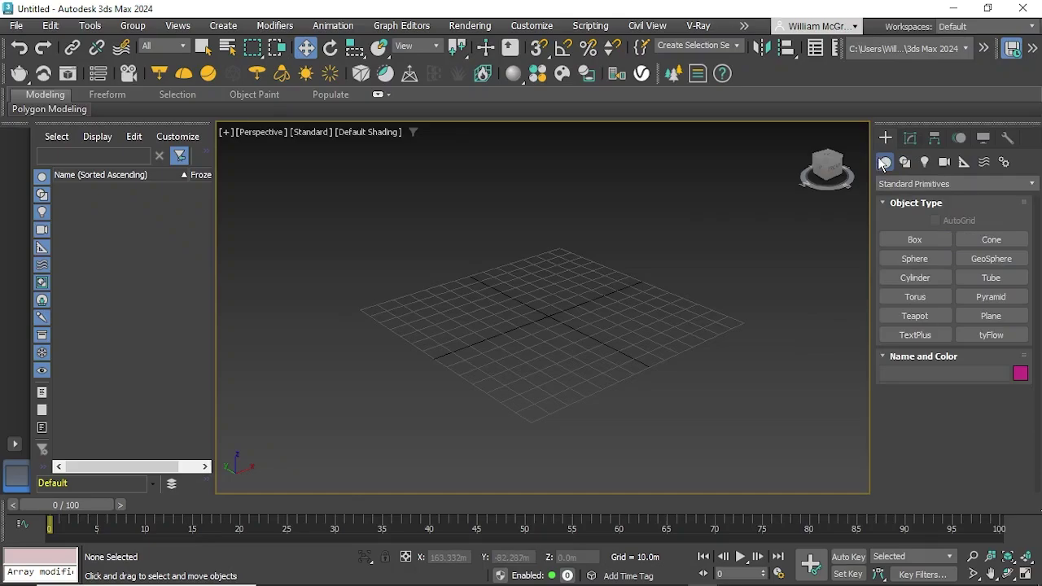
{"action": "left_click", "coordinate": [915, 278]}
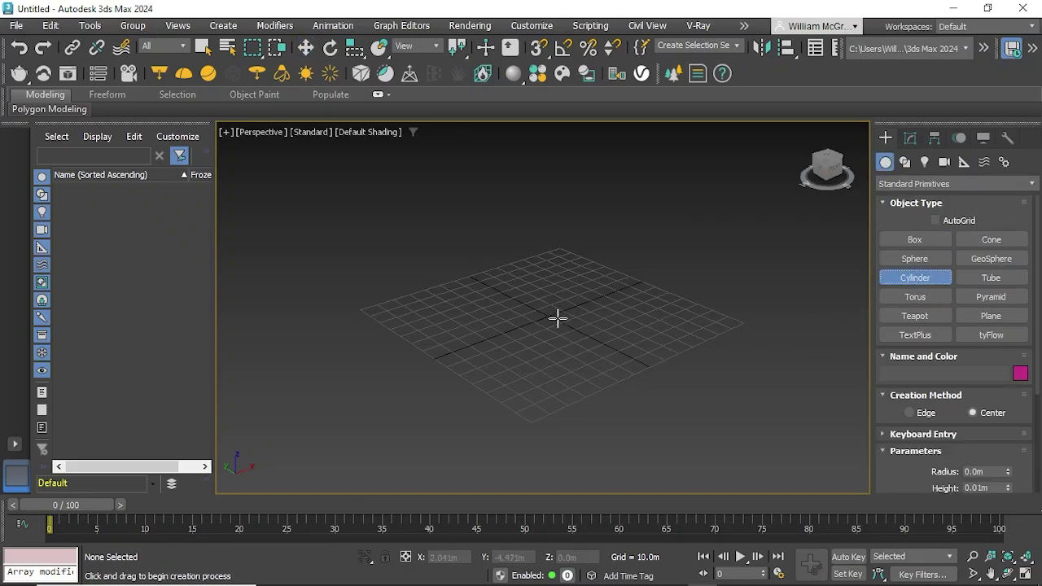
{"action": "left_click_drag", "start_coordinate": [558, 316], "coordinate": [573, 317]}
{"action": "left_click", "coordinate": [576, 213]}
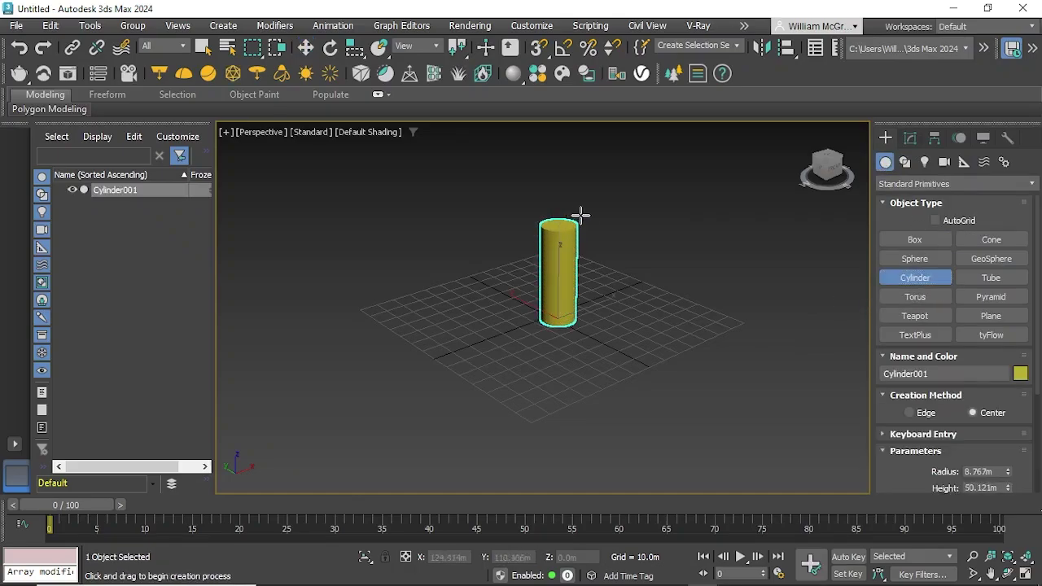
- Rotate the cylinder 90° on Y, raise it about 65.455m above the grid, and deselect
{"action": "left_click", "coordinate": [330, 48]}
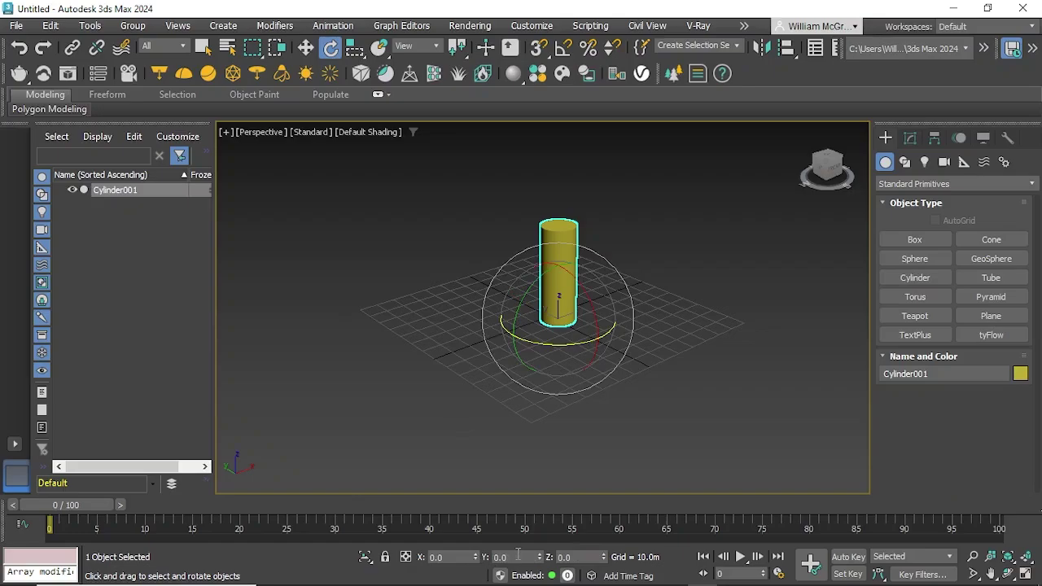
{"action": "left_click", "coordinate": [518, 554]}
{"action": "key", "text": "Return"}
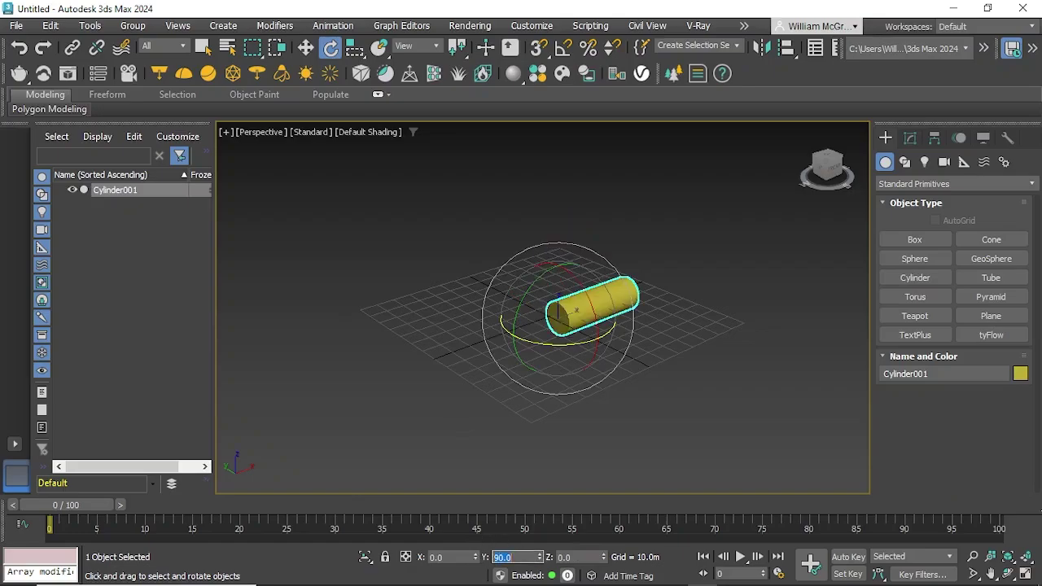
{"action": "left_click", "coordinate": [306, 48]}
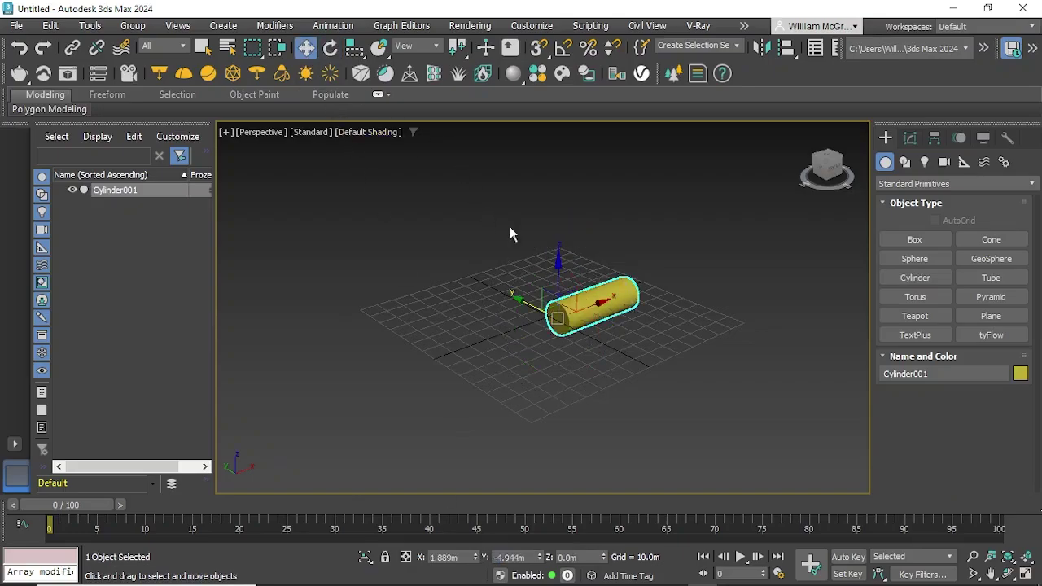
{"action": "left_click_drag", "start_coordinate": [559, 259], "coordinate": [581, 131]}
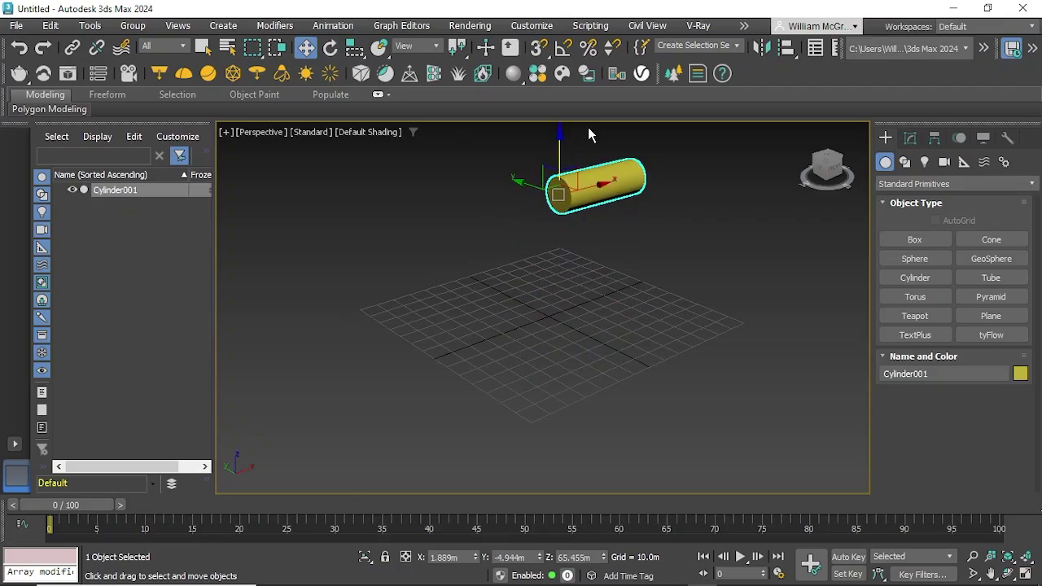
{"action": "left_click", "coordinate": [769, 302]}
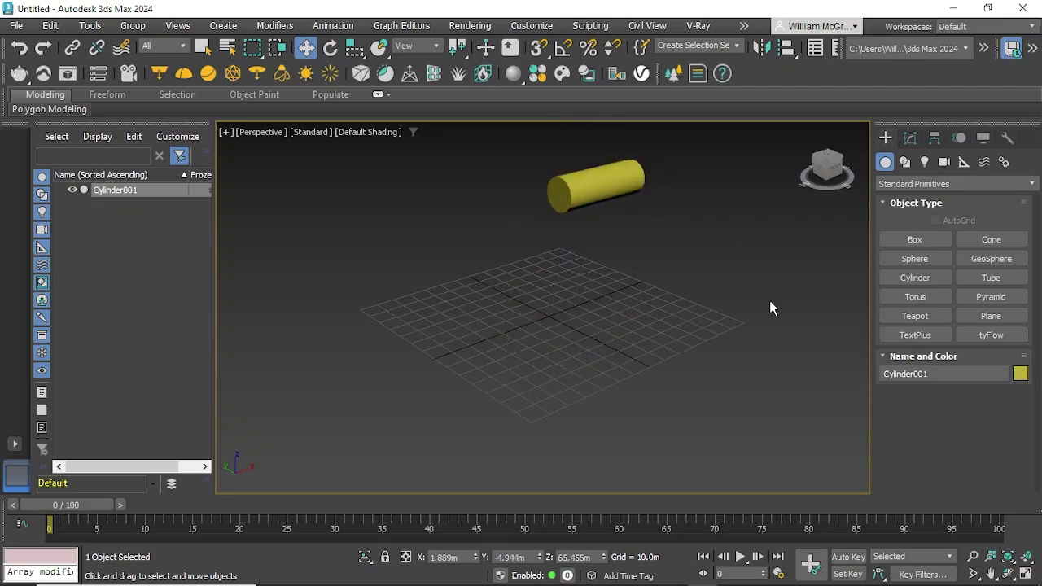
- Create a Helix001 spline at the grid centre
{"action": "left_click", "coordinate": [910, 160]}
{"action": "left_click", "coordinate": [990, 335]}
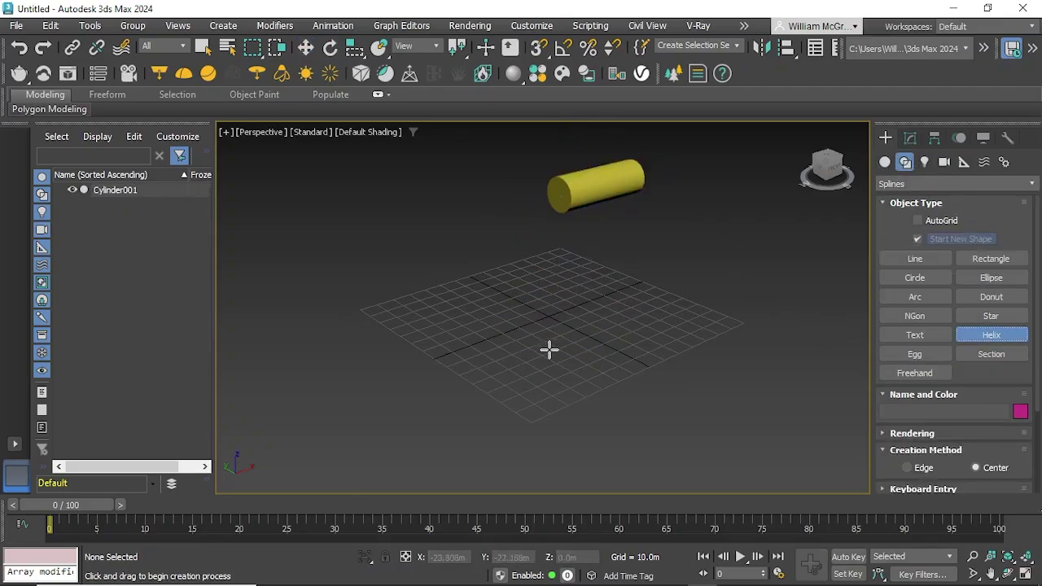
{"action": "left_click_drag", "start_coordinate": [549, 348], "coordinate": [529, 337]}
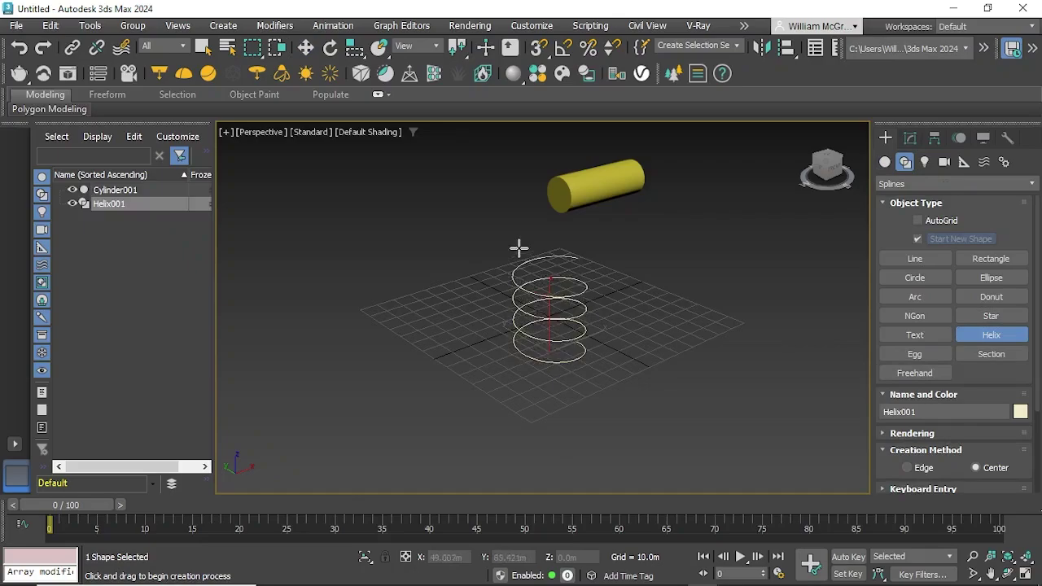
{"action": "left_click", "coordinate": [538, 237]}
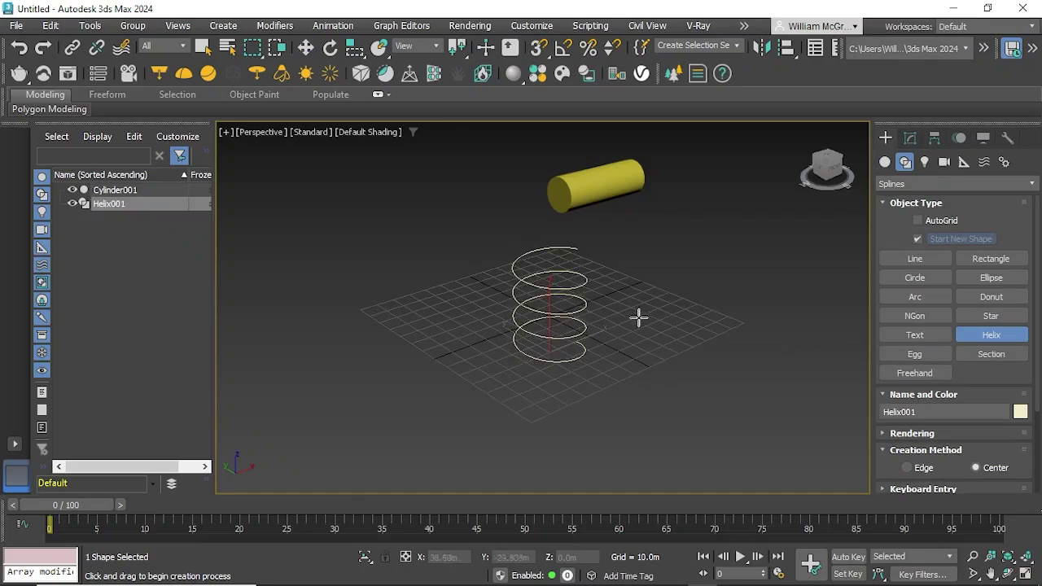
{"action": "middle_click_drag", "start_coordinate": [638, 317], "coordinate": [521, 318], "text": "alt"}
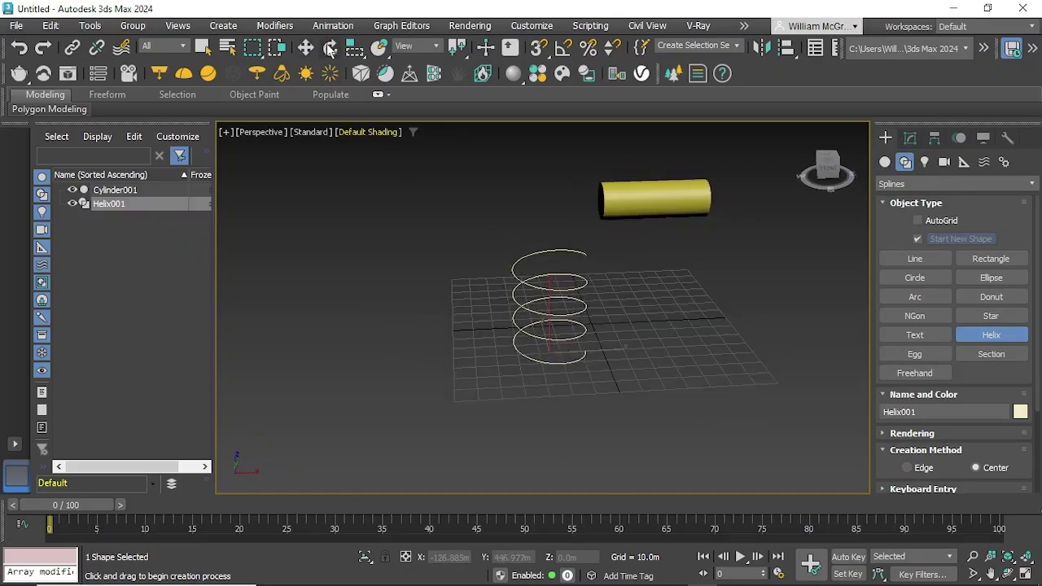
- Rotate the helix 90° on Y and lift it to about 67.033m beside the cylinder
{"action": "left_click", "coordinate": [330, 47]}
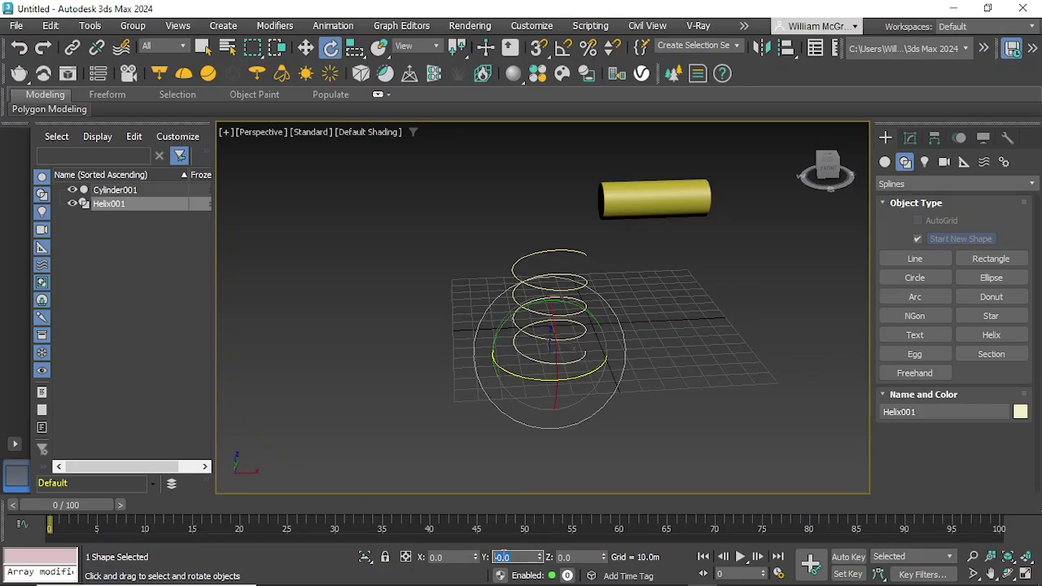
{"action": "left_click", "coordinate": [498, 557]}
{"action": "type", "text": "90"}
{"action": "key", "text": "Return"}
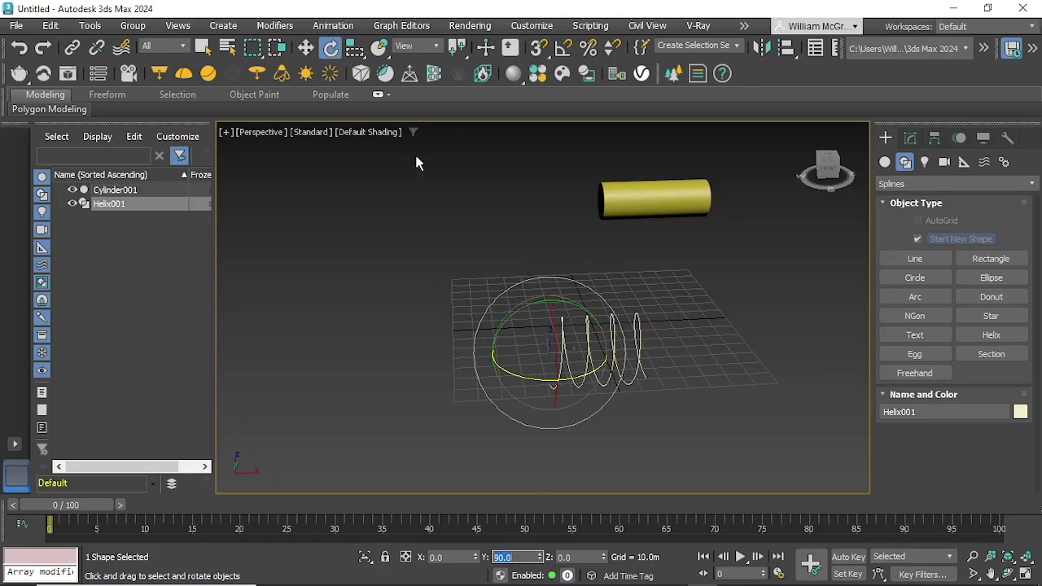
{"action": "left_click", "coordinate": [306, 47]}
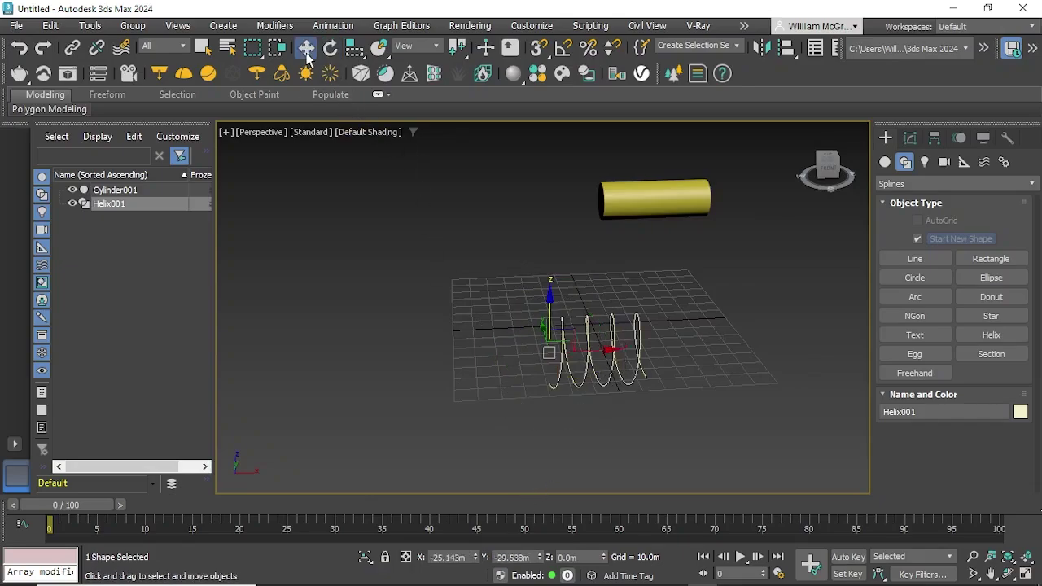
{"action": "left_click", "coordinate": [831, 170]}
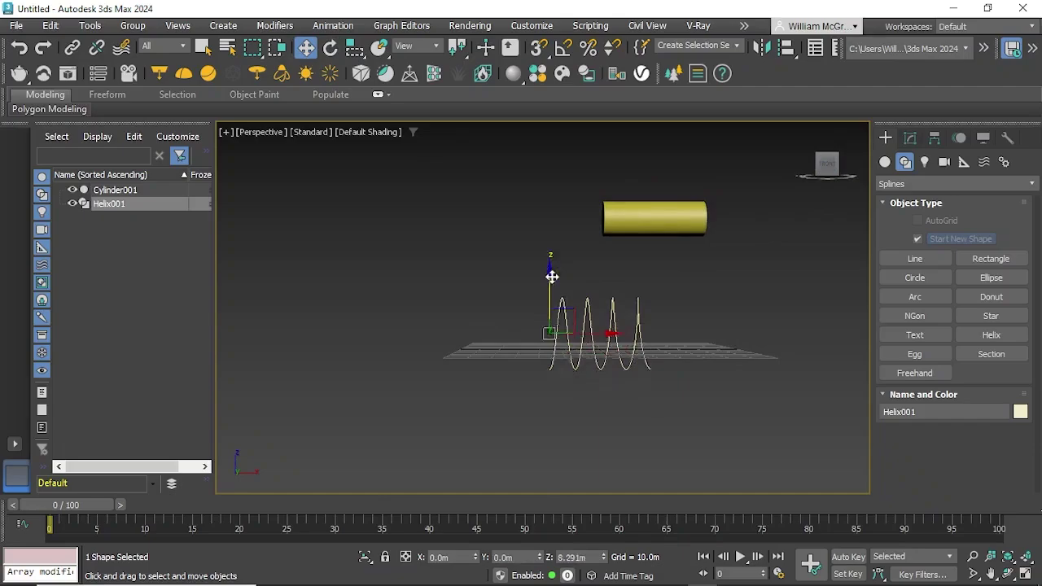
{"action": "left_click_drag", "start_coordinate": [552, 277], "coordinate": [578, 153]}
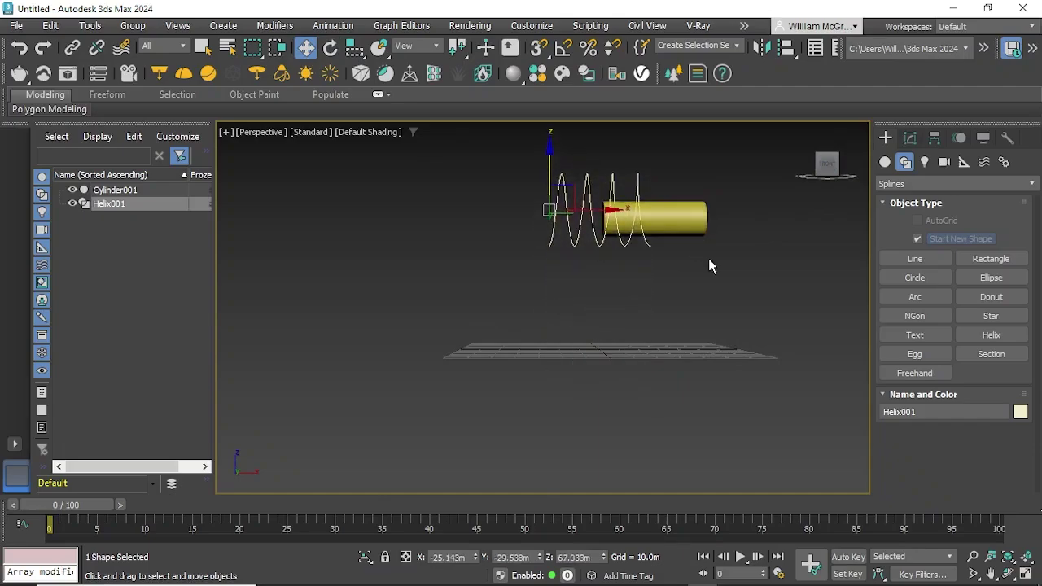
{"action": "middle_click_drag", "start_coordinate": [751, 263], "coordinate": [705, 328], "text": "alt"}
- Move the helix along Y and X so it overlaps the cylinder
{"action": "left_click_drag", "start_coordinate": [552, 247], "coordinate": [555, 189]}
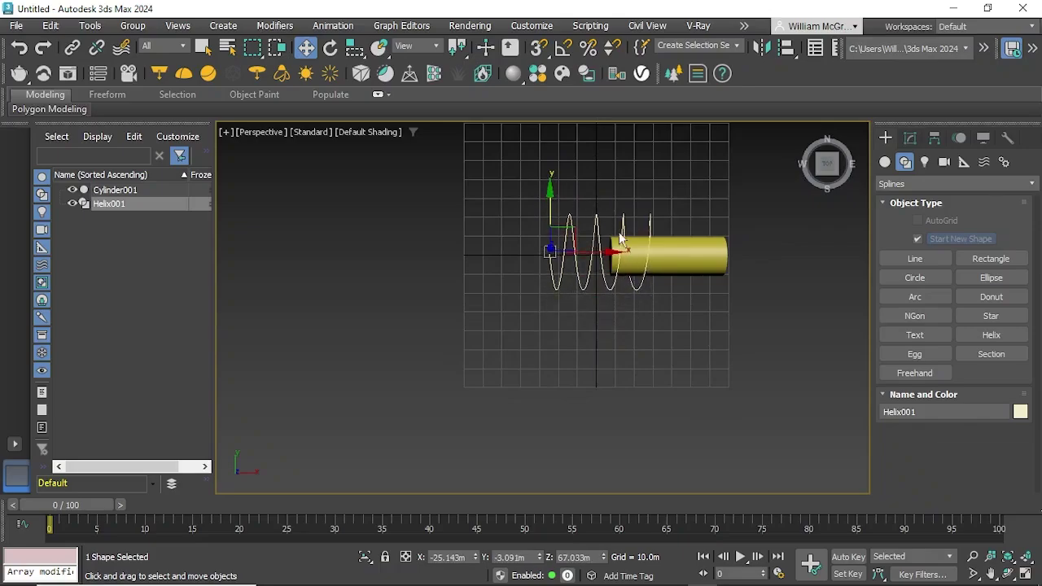
{"action": "left_click_drag", "start_coordinate": [604, 254], "coordinate": [674, 257]}
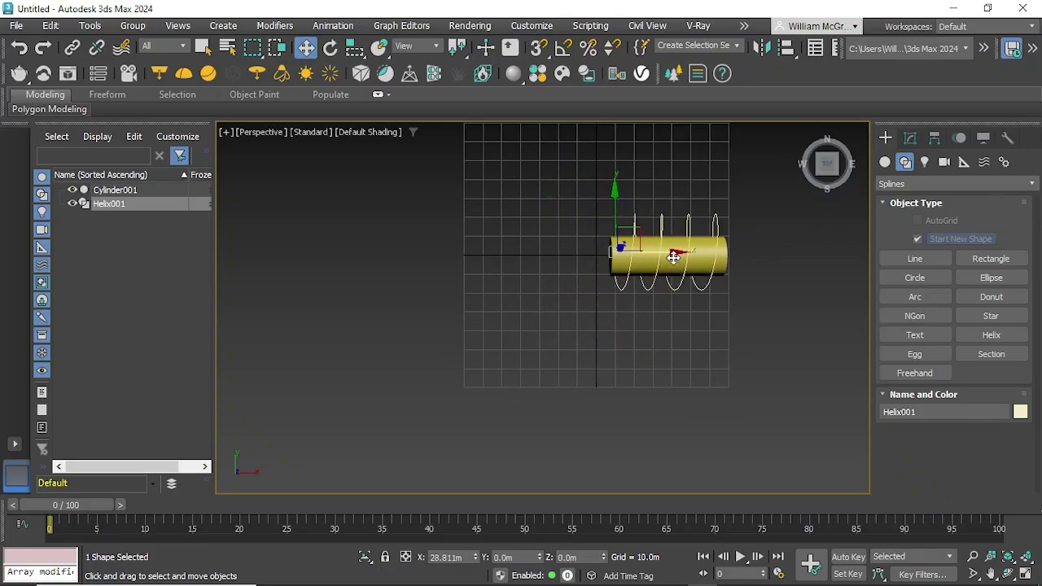
{"action": "middle_click_drag", "start_coordinate": [670, 348], "coordinate": [635, 314], "text": "alt"}
{"action": "left_click", "coordinate": [761, 316]}
- Set the helix Height to 45m so its coils wrap the cylinder
{"action": "left_click", "coordinate": [609, 233]}
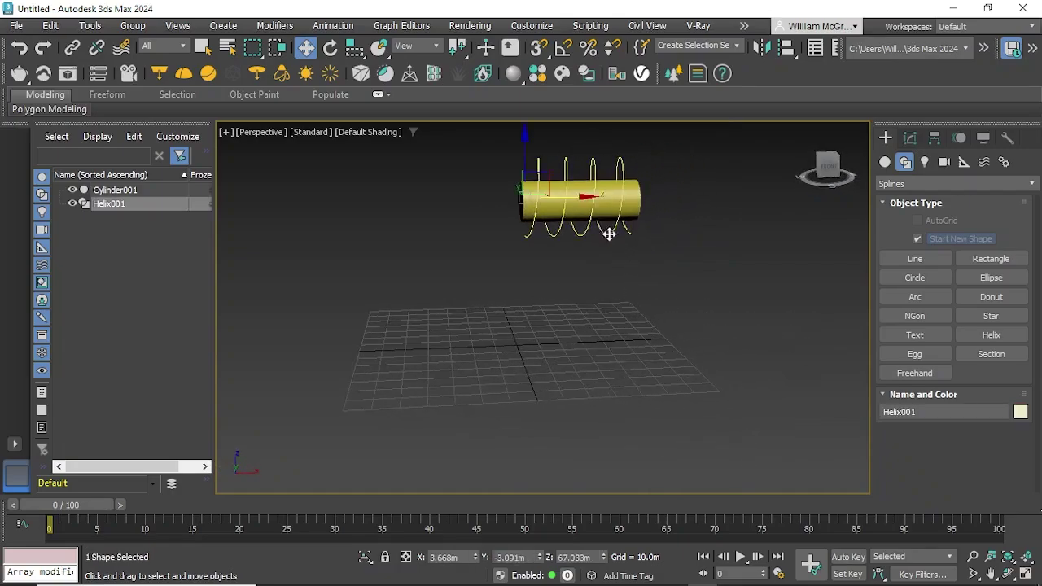
{"action": "left_click", "coordinate": [910, 138]}
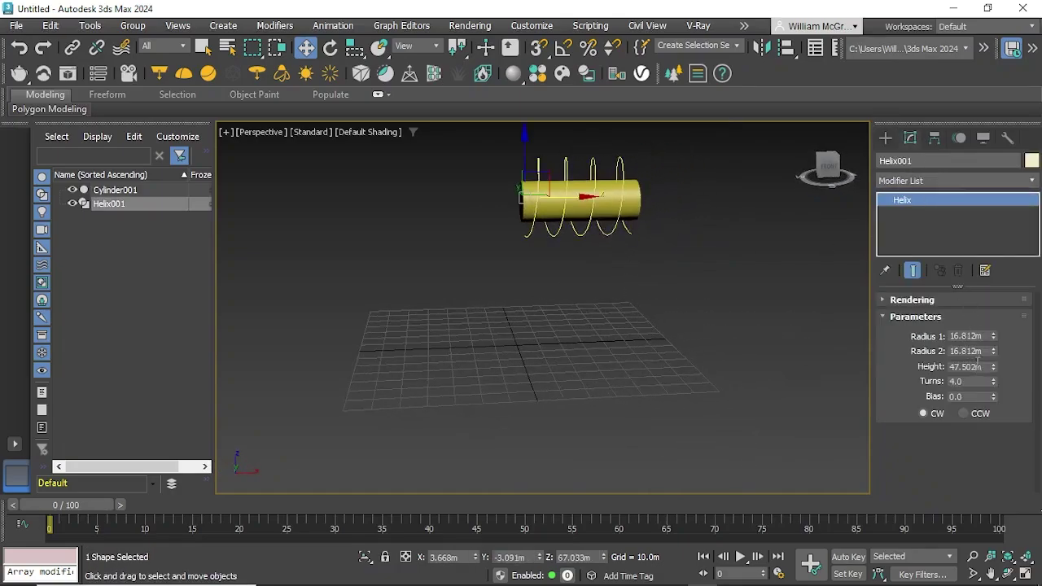
{"action": "left_click_drag", "start_coordinate": [988, 366], "coordinate": [942, 367]}
{"action": "type", "text": "45"}
{"action": "key", "text": "Return"}
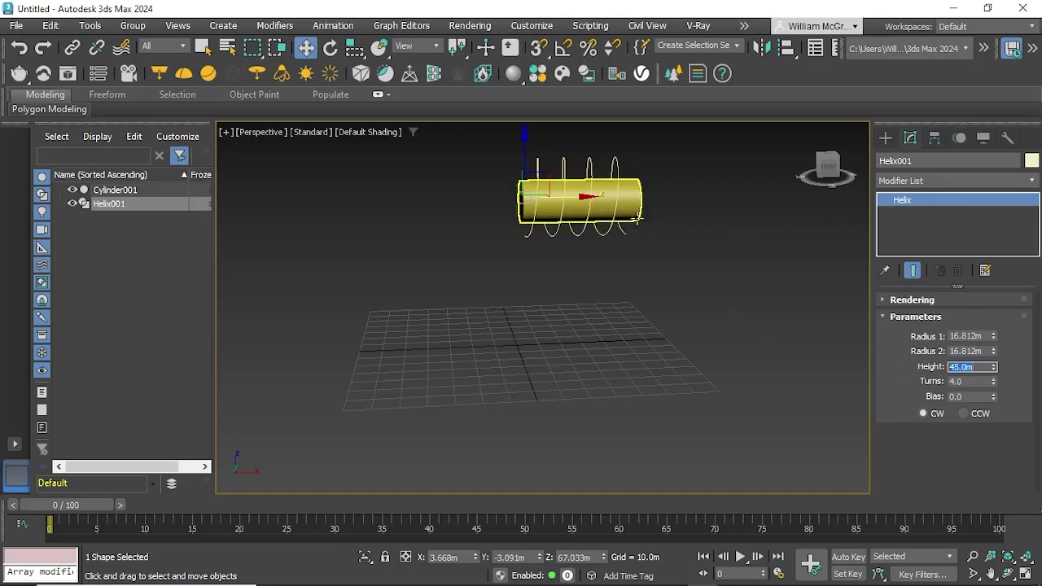
{"action": "left_click_drag", "start_coordinate": [577, 199], "coordinate": [583, 199]}
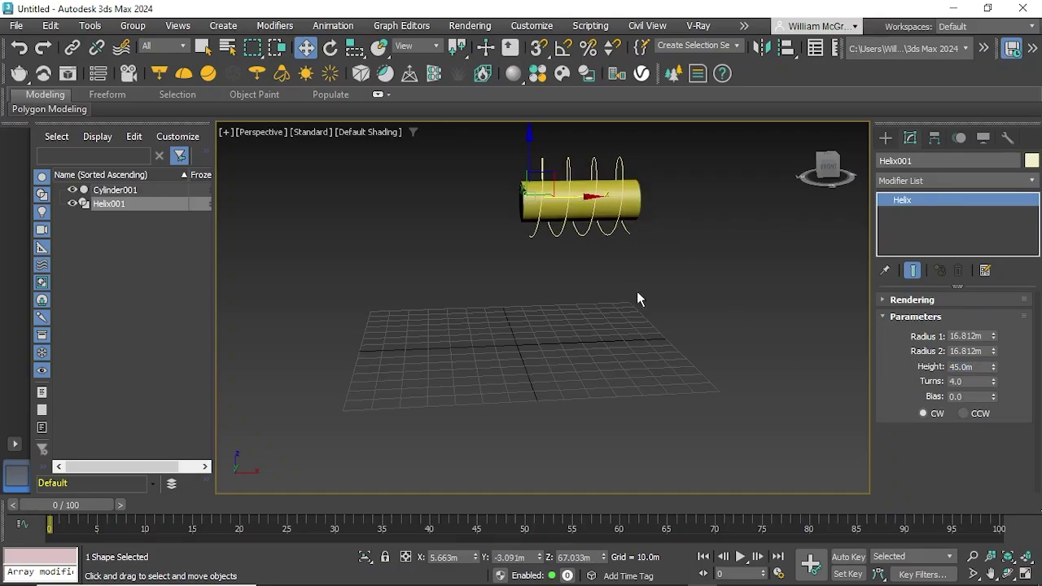
{"action": "middle_click_drag", "start_coordinate": [637, 296], "coordinate": [604, 355], "text": "alt"}
- Place tyFlow objects in the scene beside the cylinder
{"action": "left_click", "coordinate": [598, 315]}
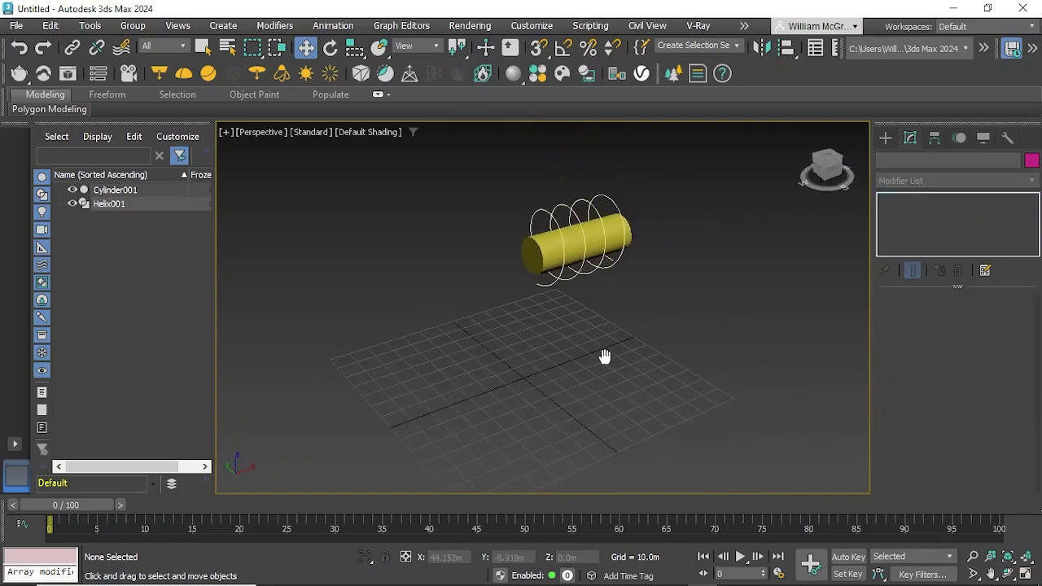
{"action": "left_click", "coordinate": [887, 139]}
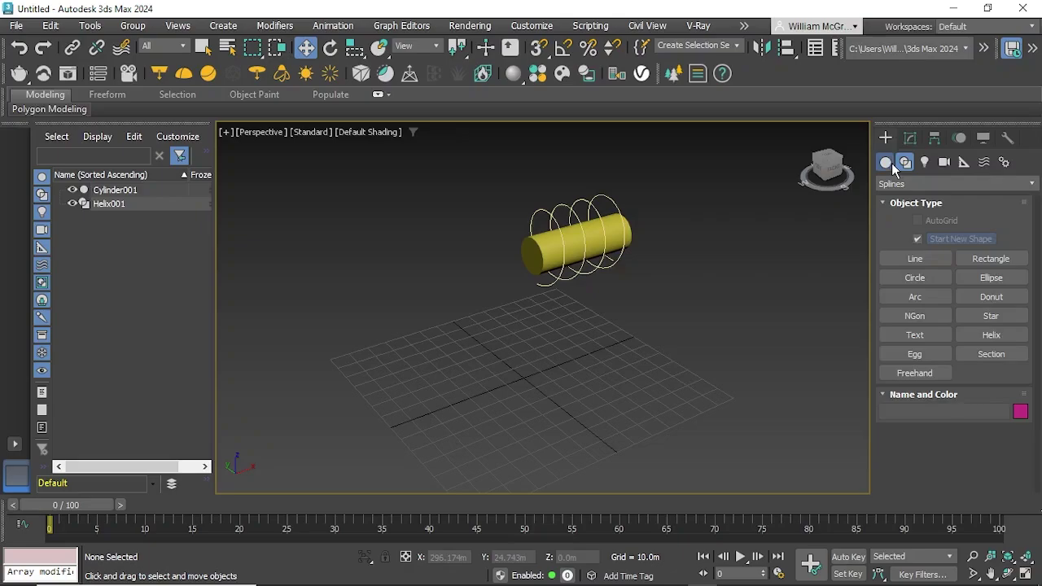
{"action": "left_click", "coordinate": [885, 162]}
{"action": "left_click", "coordinate": [990, 335]}
{"action": "left_click", "coordinate": [809, 350]}
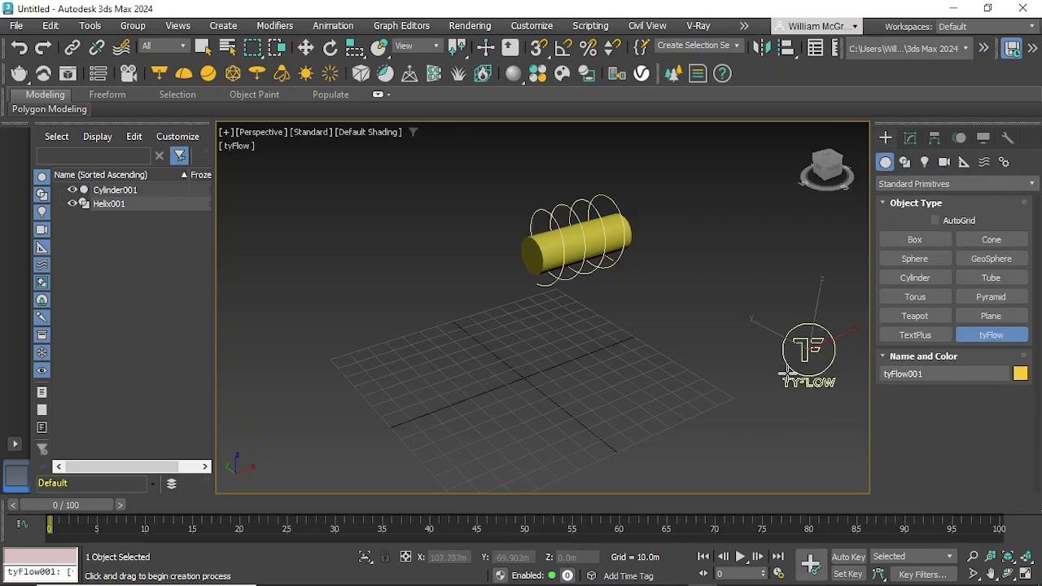
{"action": "left_click", "coordinate": [814, 312]}
{"action": "right_click", "coordinate": [814, 312]}
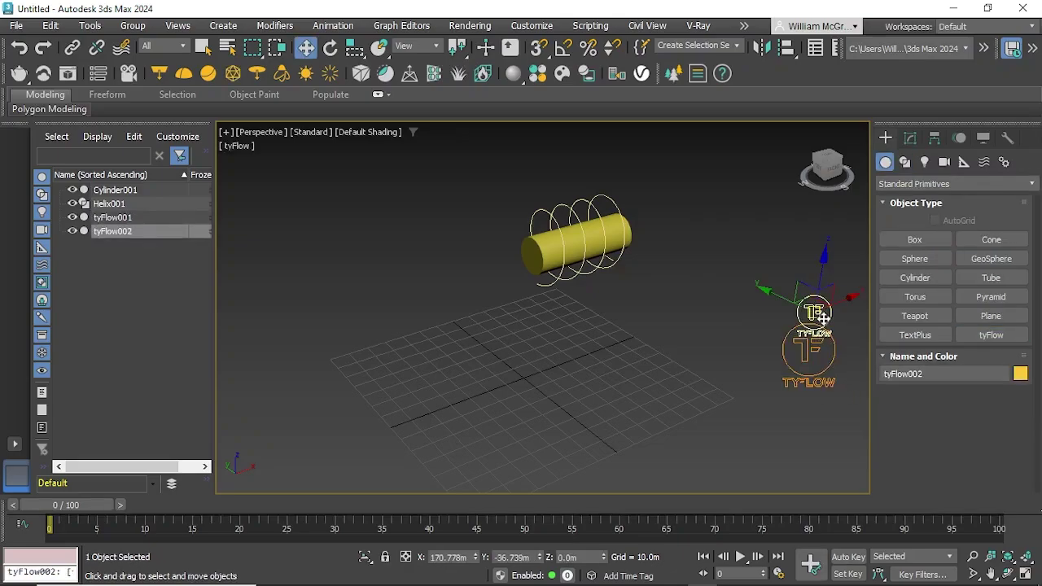
- Select tyFlow001 and open its tyFlow editor from the Modify panel
{"action": "left_click", "coordinate": [822, 346]}
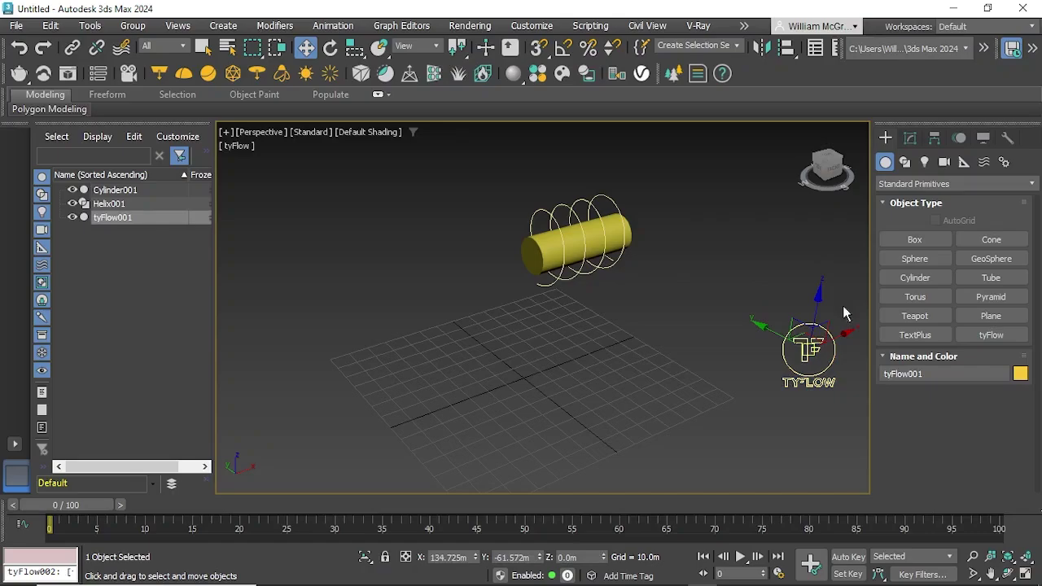
{"action": "left_click", "coordinate": [910, 137]}
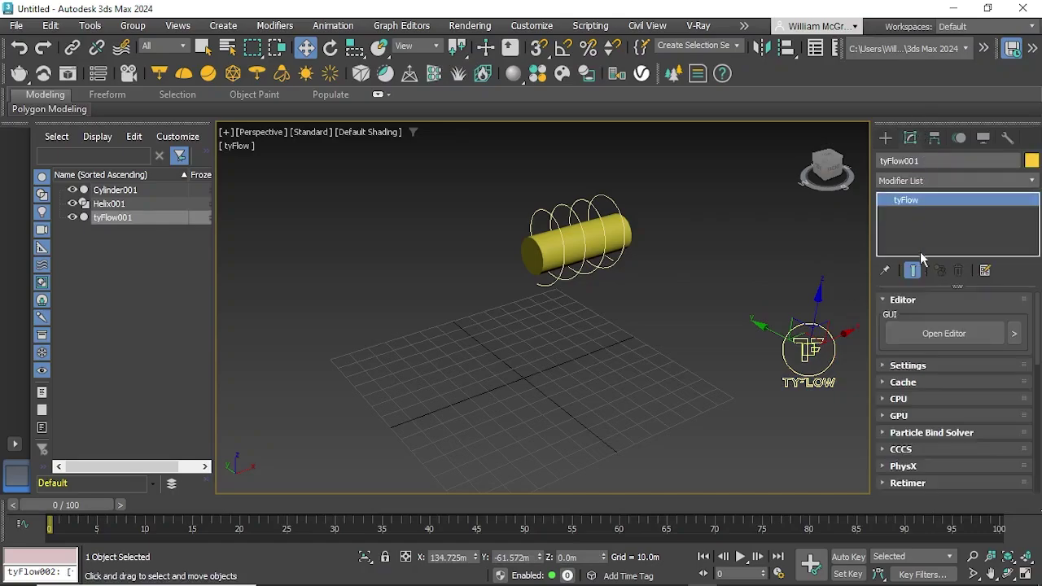
{"action": "left_click", "coordinate": [940, 334]}
- Resize the tyFlow editor and add a Birth Spline event using Helix001 as its spline
{"action": "left_click_drag", "start_coordinate": [971, 267], "coordinate": [519, 270]}
{"action": "middle_click_drag", "start_coordinate": [538, 285], "coordinate": [742, 311]}
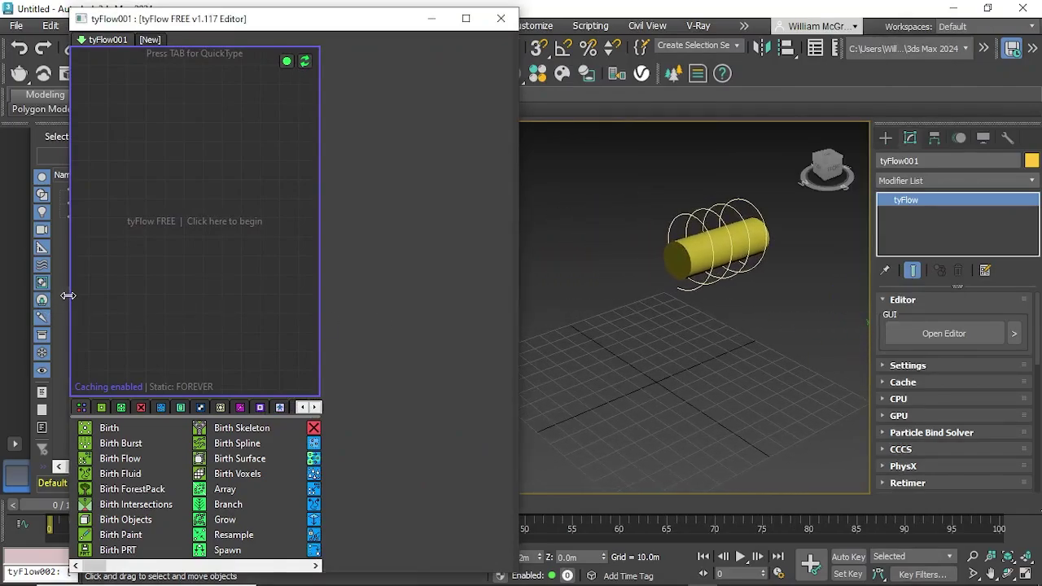
{"action": "left_click_drag", "start_coordinate": [71, 298], "coordinate": [3, 300]}
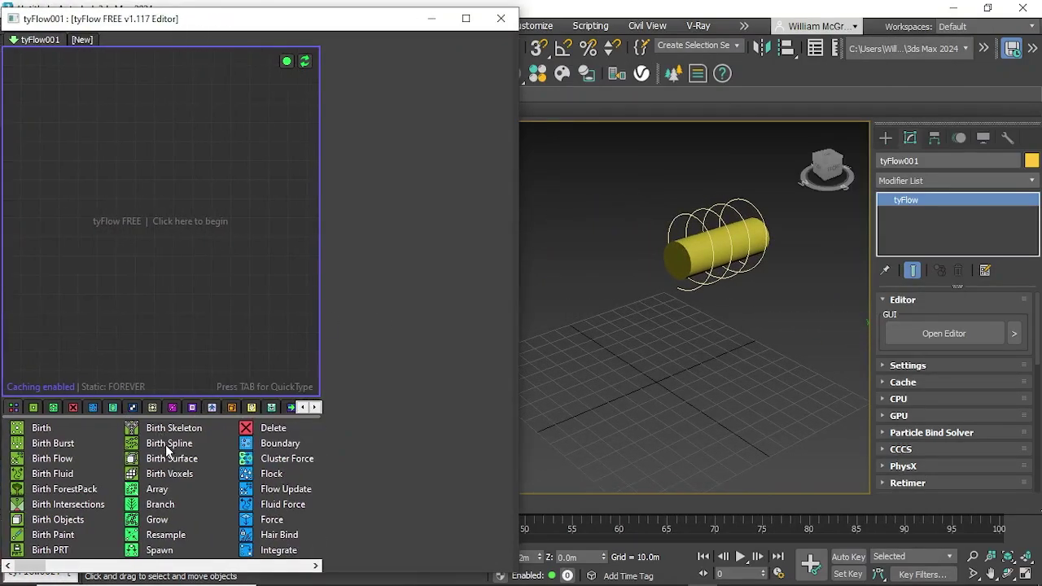
{"action": "left_click_drag", "start_coordinate": [140, 248], "coordinate": [137, 229]}
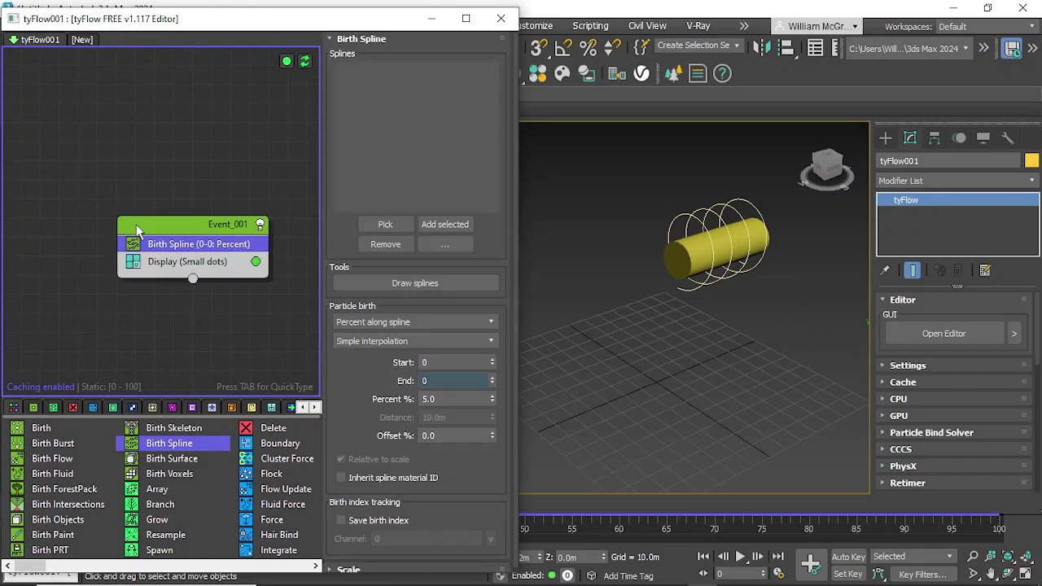
{"action": "left_click", "coordinate": [387, 225]}
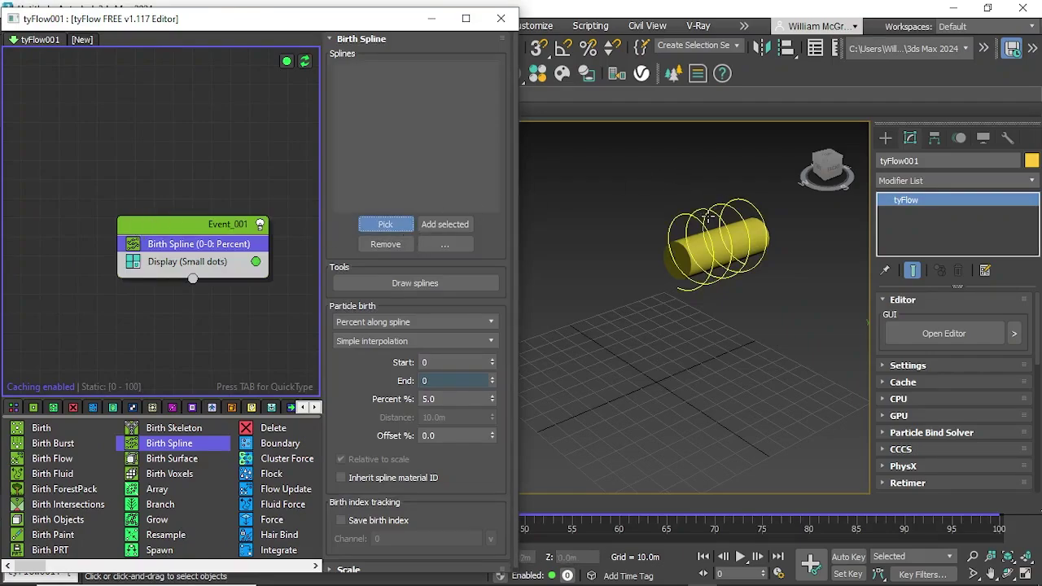
{"action": "left_click", "coordinate": [709, 215]}
{"action": "left_click", "coordinate": [218, 262]}
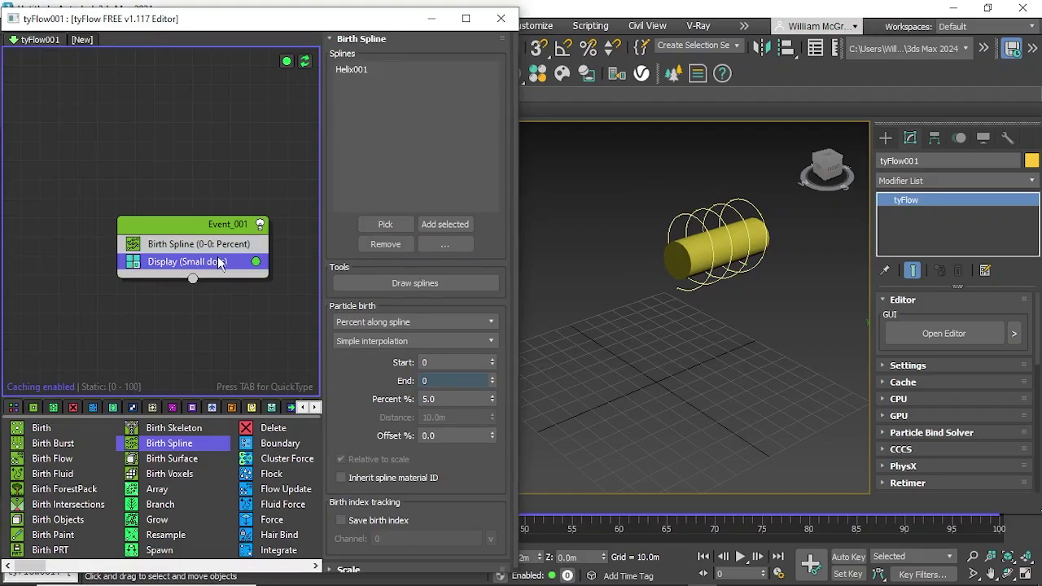
- Add a Shape operator with 3D shape set to Geosphere (LowRes)
{"action": "key", "text": "Tab"}
{"action": "type", "text": "sha"}
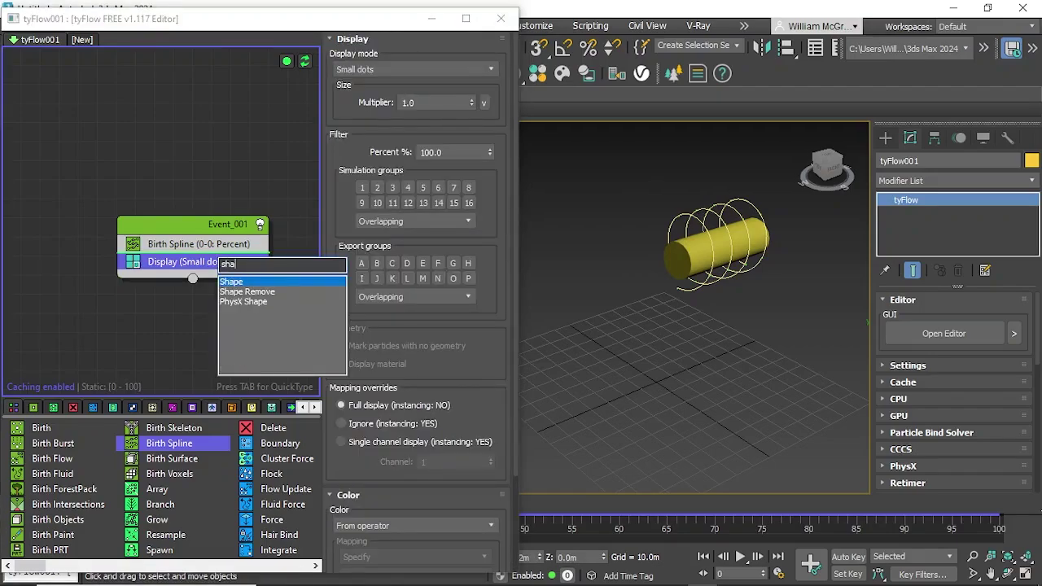
{"action": "key", "text": "Return"}
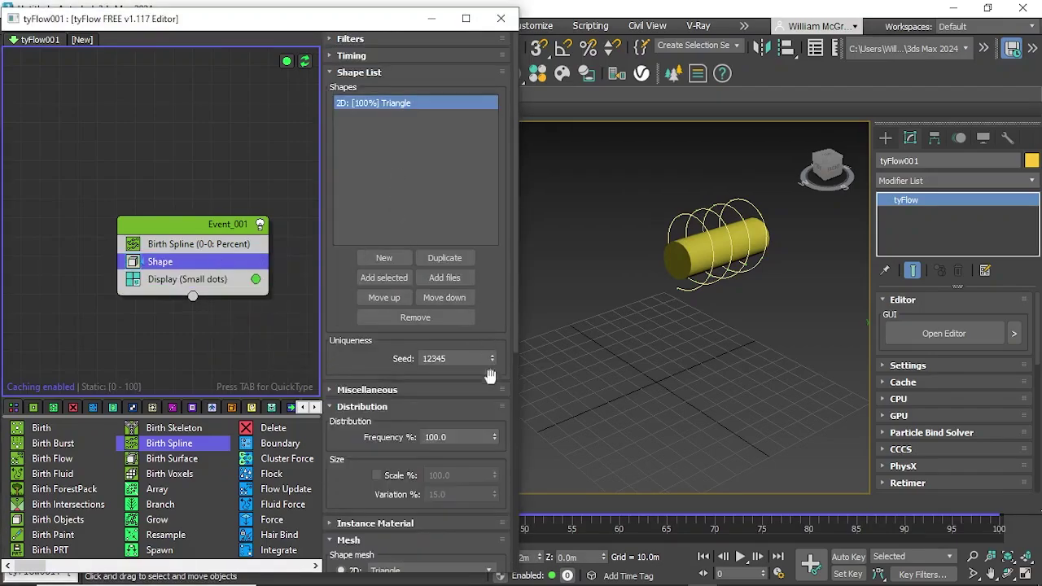
{"action": "scroll", "coordinate": [484, 412], "scroll_direction": "down", "scroll_amount": 3}
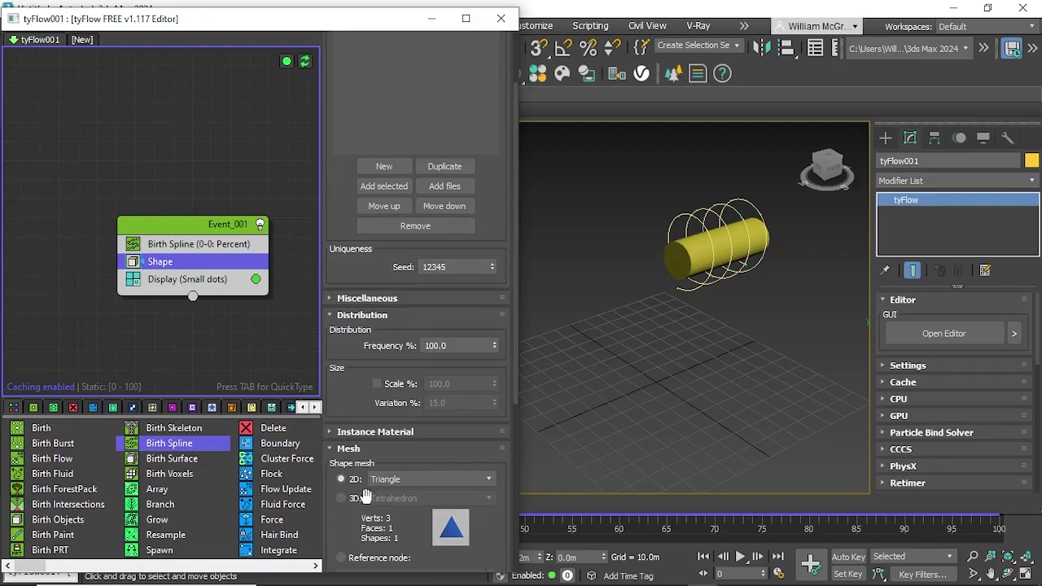
{"action": "left_click", "coordinate": [340, 497]}
{"action": "left_click", "coordinate": [410, 497]}
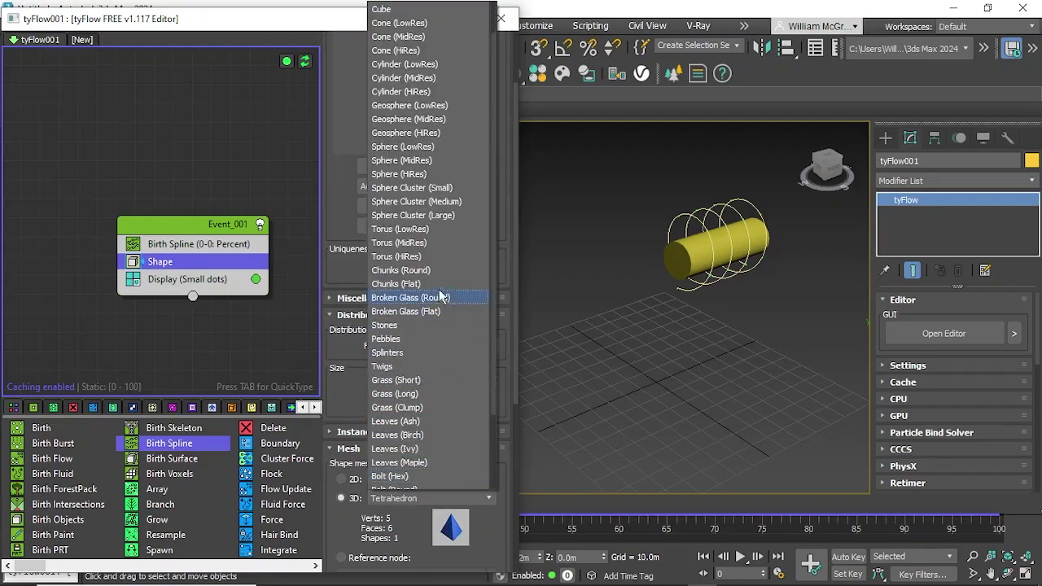
{"action": "left_click", "coordinate": [410, 105]}
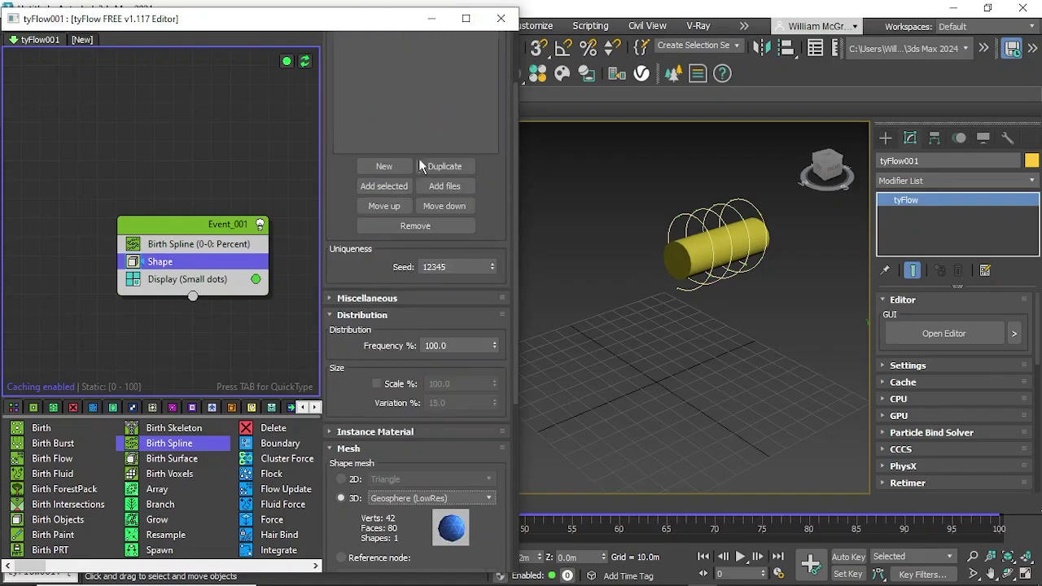
- Set the Display operator's mode to Geometry
{"action": "left_click", "coordinate": [236, 279]}
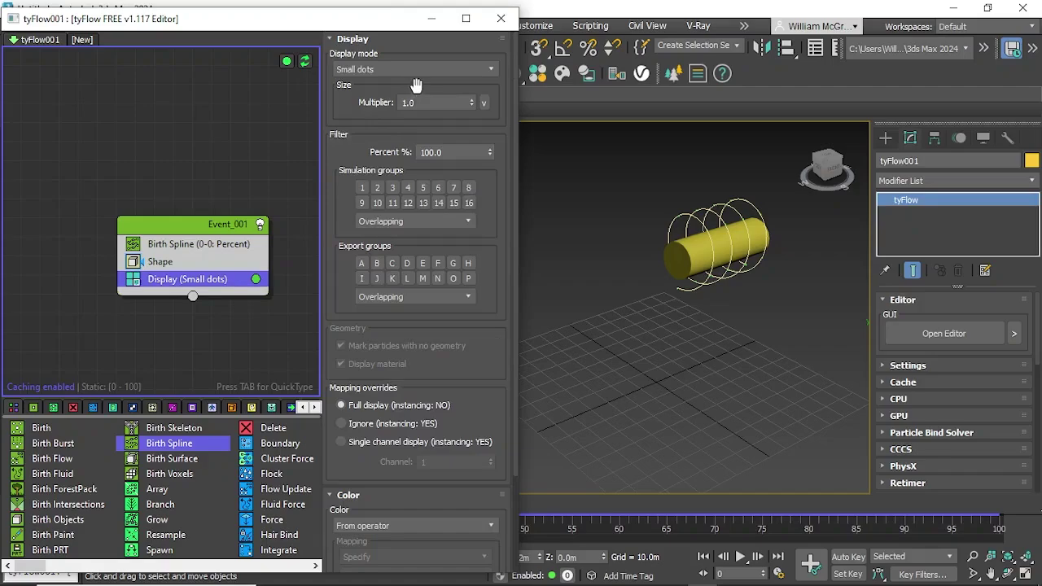
{"action": "left_click", "coordinate": [430, 72]}
{"action": "left_click", "coordinate": [381, 178]}
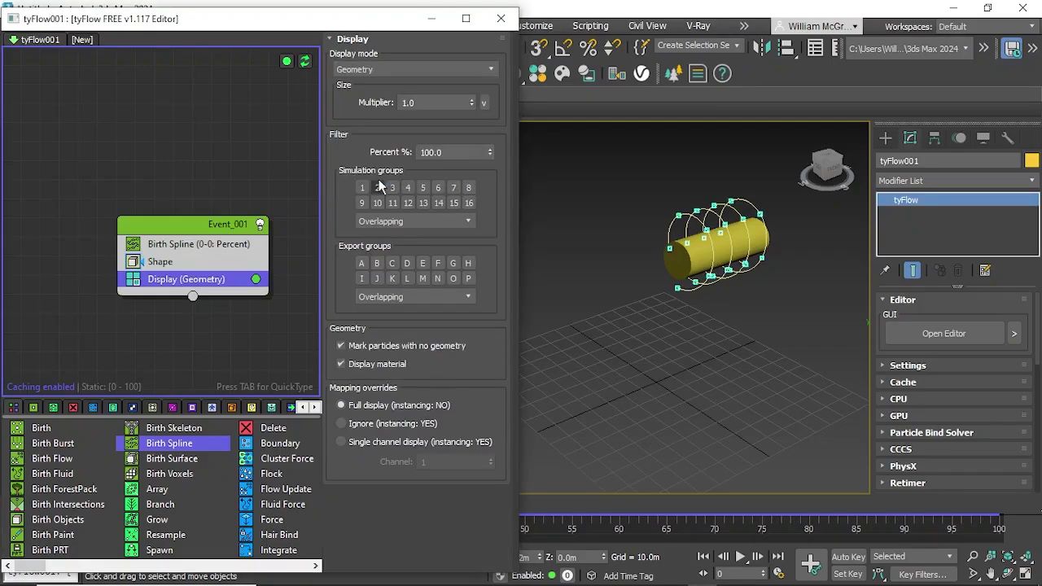
{"action": "scroll", "coordinate": [769, 347], "scroll_direction": "up", "scroll_amount": 5}
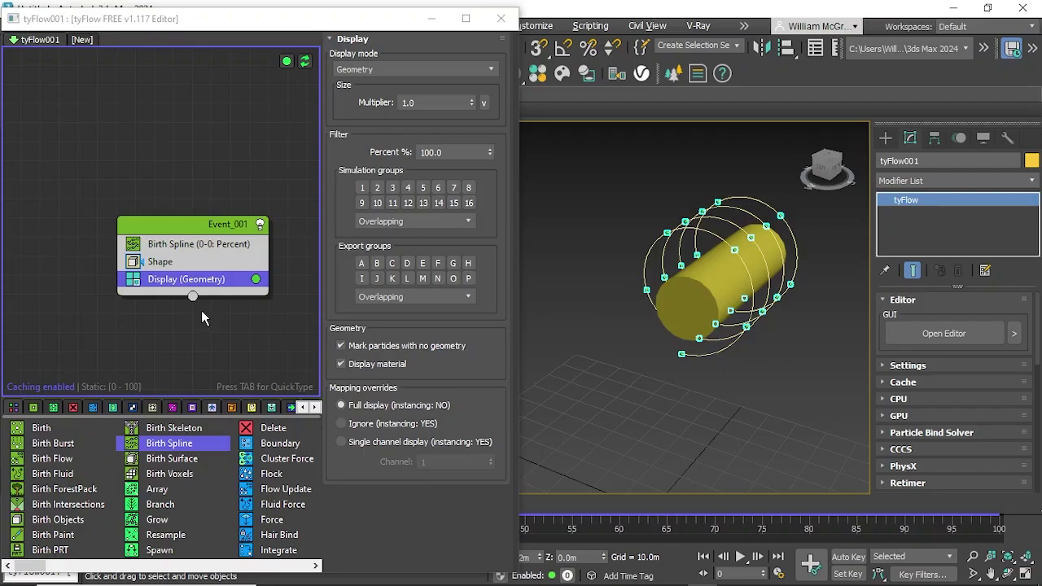
{"action": "left_click", "coordinate": [200, 267]}
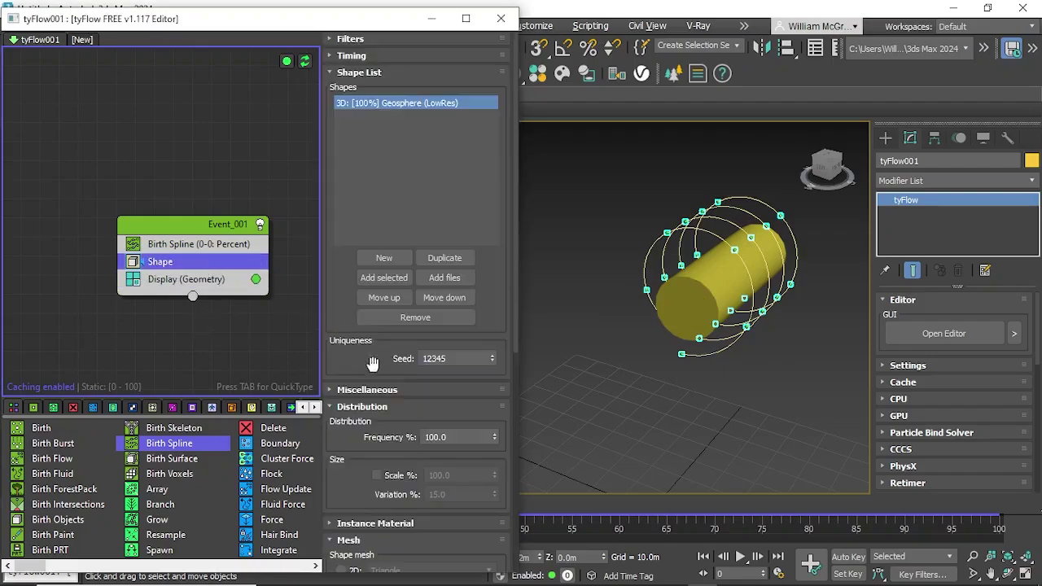
- Enable Scale % in the Shape operator and set it to 200
{"action": "left_click", "coordinate": [452, 438]}
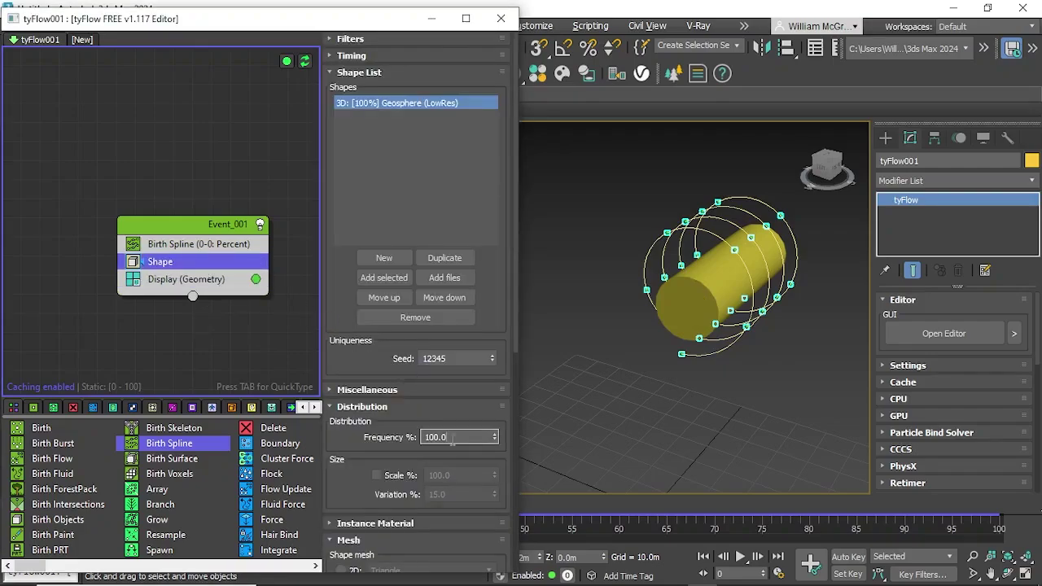
{"action": "left_click", "coordinate": [377, 476]}
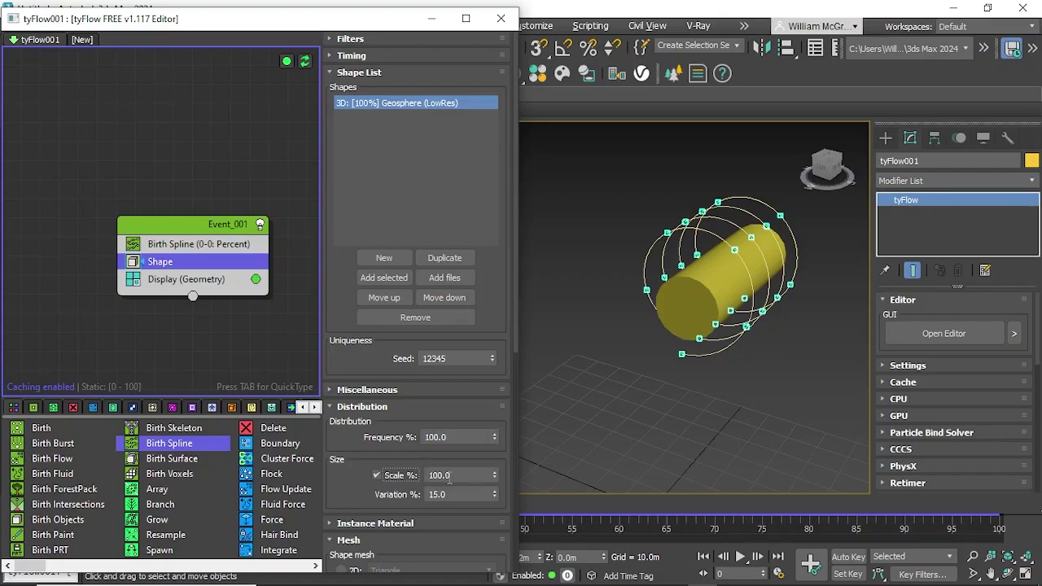
{"action": "key", "text": "Tab"}
{"action": "type", "text": "200"}
{"action": "key", "text": "Return"}
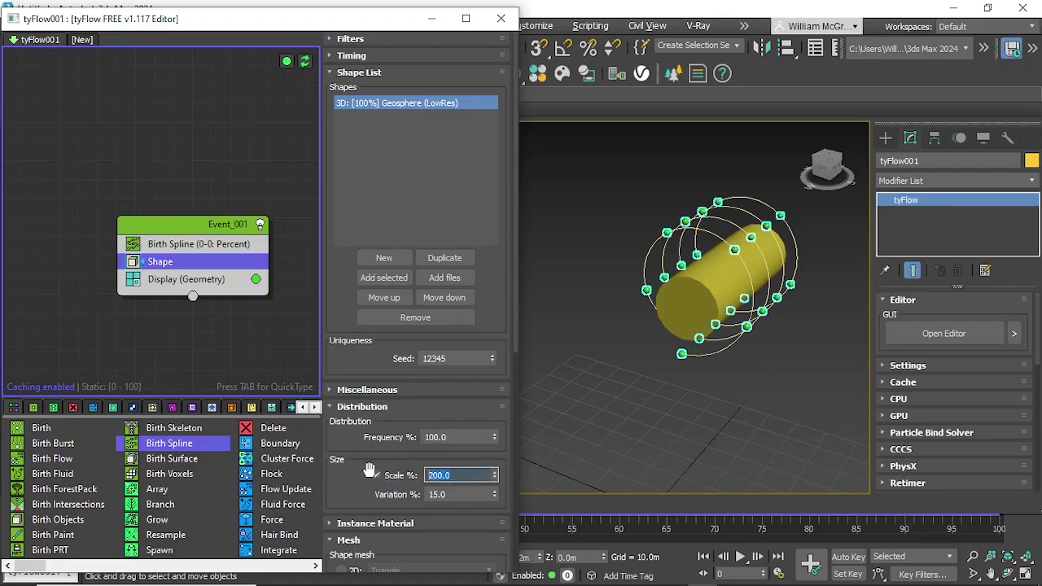
- Set Birth Spline's Percent % to 1.5 for denser particles along the helix
{"action": "left_click", "coordinate": [197, 244]}
{"action": "left_click_drag", "start_coordinate": [452, 403], "coordinate": [419, 405]}
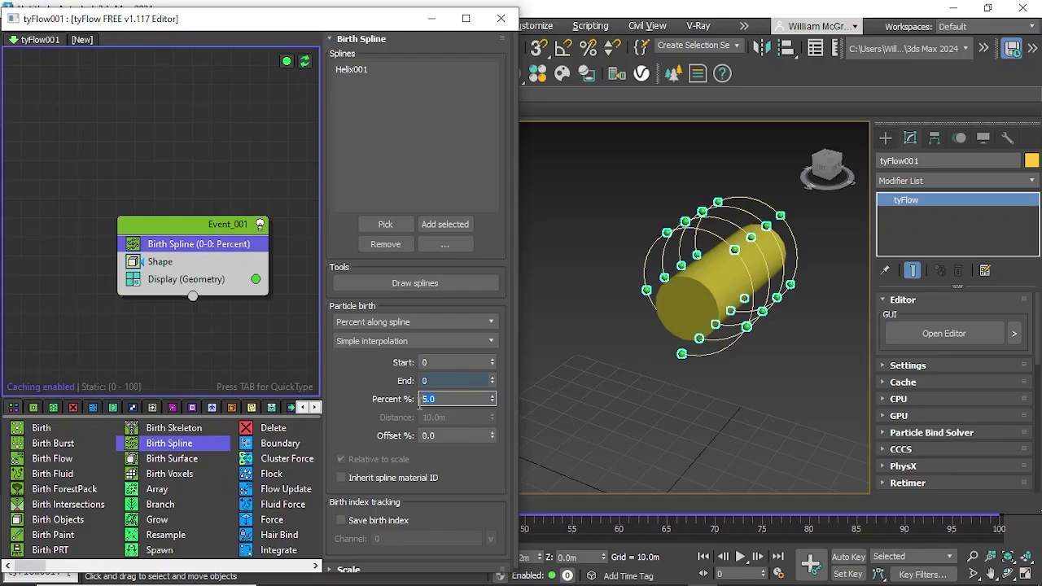
{"action": "type", "text": "2"}
{"action": "key", "text": "Return"}
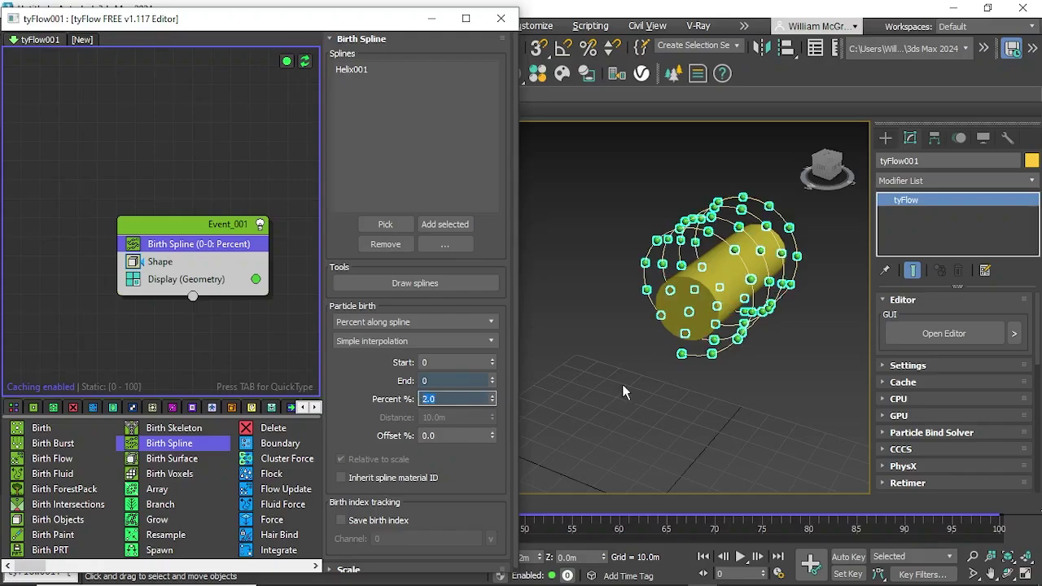
{"action": "middle_click_drag", "start_coordinate": [623, 392], "coordinate": [757, 253], "text": "alt"}
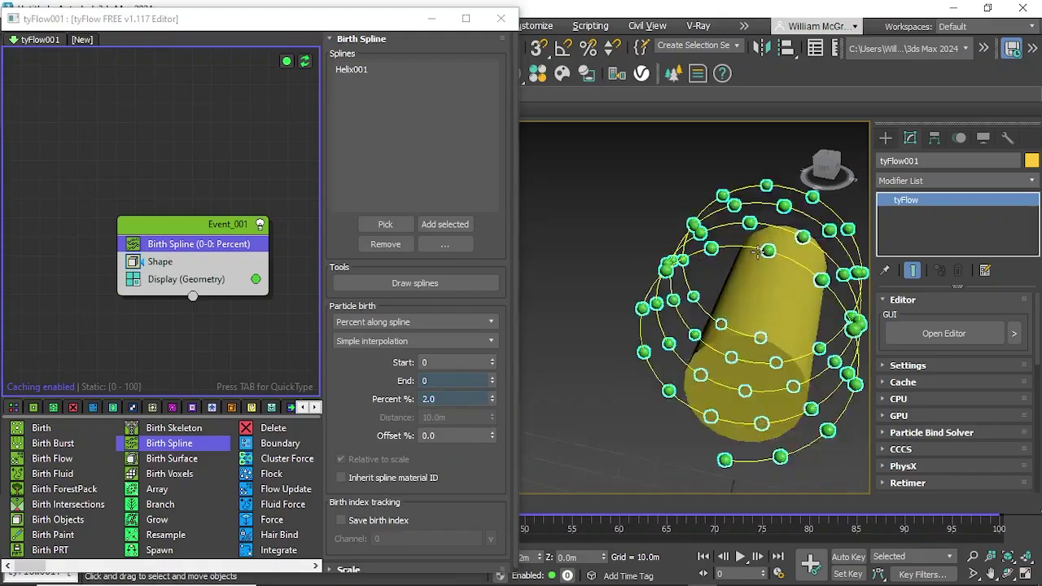
{"action": "scroll", "coordinate": [757, 252], "scroll_direction": "up", "scroll_amount": 3}
{"action": "left_click_drag", "start_coordinate": [448, 402], "coordinate": [408, 399]}
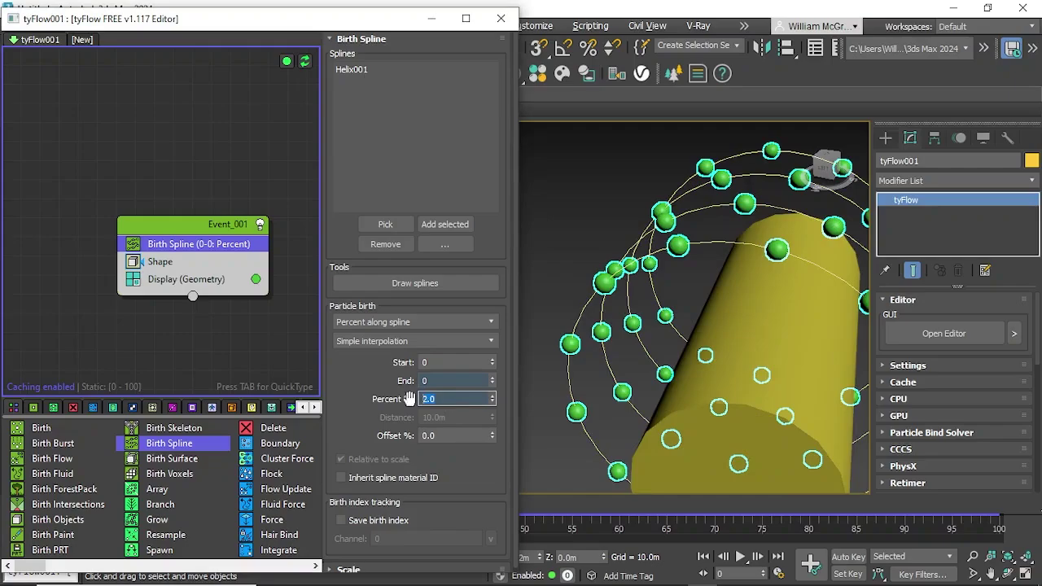
{"action": "key", "text": "Return"}
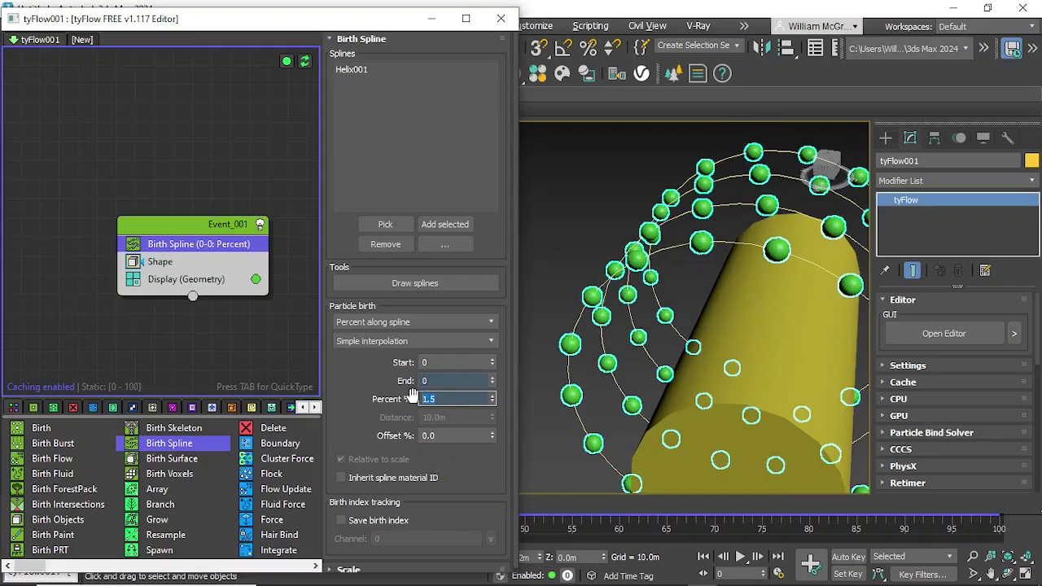
{"action": "scroll", "coordinate": [604, 343], "scroll_direction": "down", "scroll_amount": 5}
{"action": "left_click", "coordinate": [618, 237]}
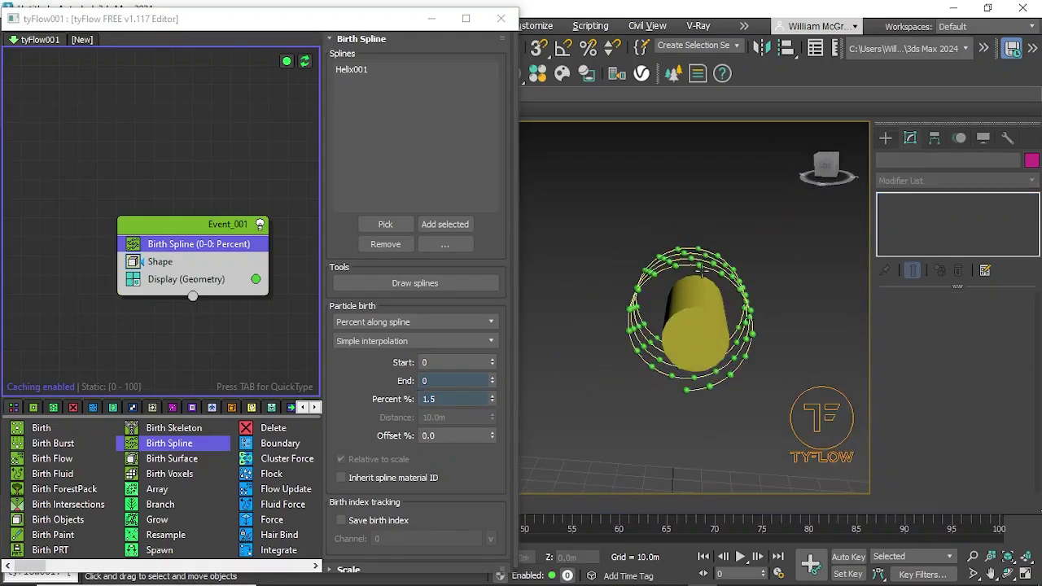
{"action": "scroll", "coordinate": [668, 307], "scroll_direction": "down", "scroll_amount": 3}
{"action": "middle_click_drag", "start_coordinate": [668, 307], "coordinate": [436, 407], "text": "alt"}
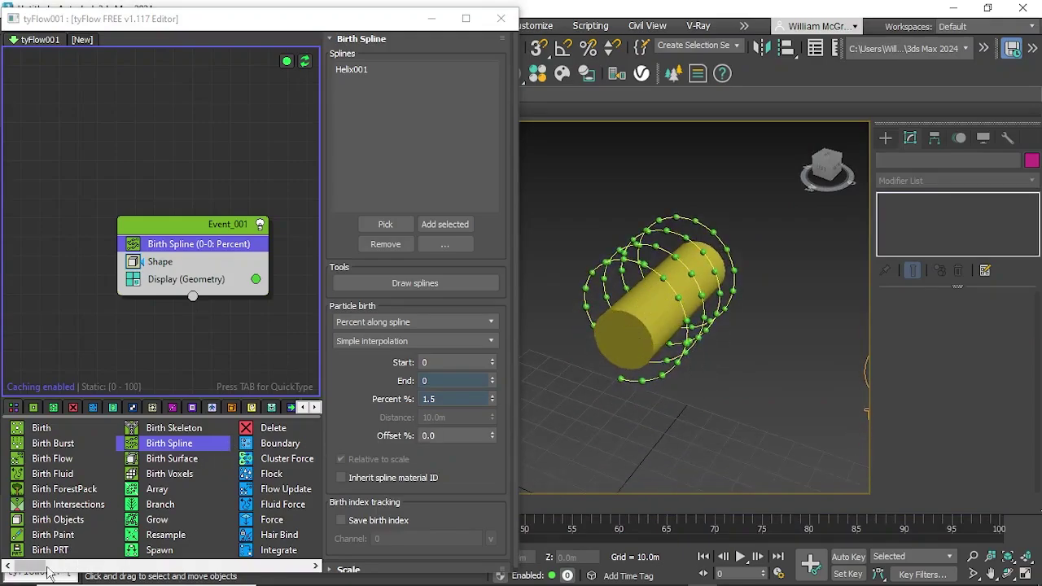
- Insert a PhysX Shape operator between Shape and Display and play the simulation
{"action": "left_click_drag", "start_coordinate": [20, 565], "coordinate": [198, 563]}
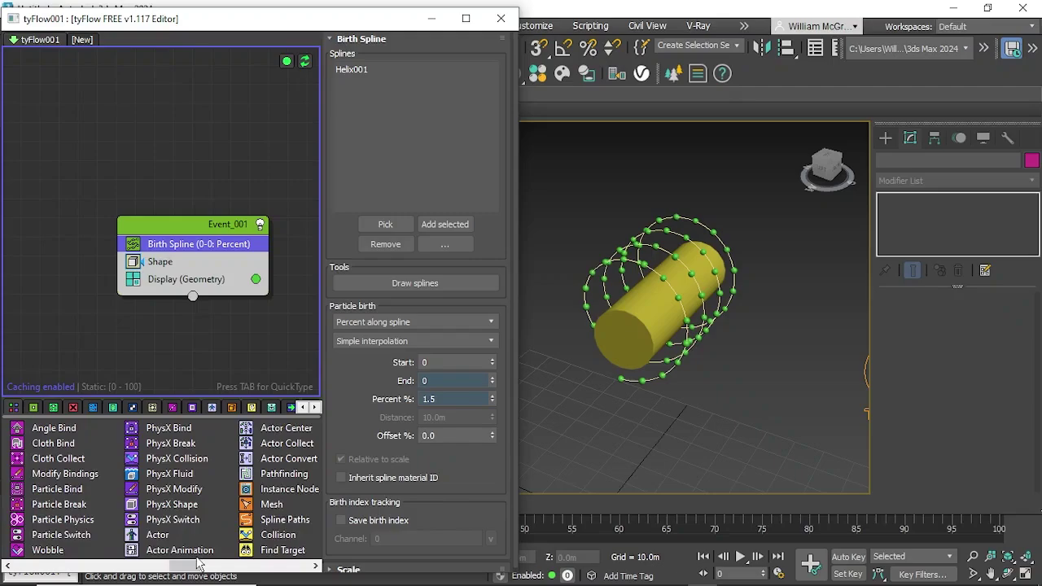
{"action": "left_click_drag", "start_coordinate": [172, 508], "coordinate": [192, 311]}
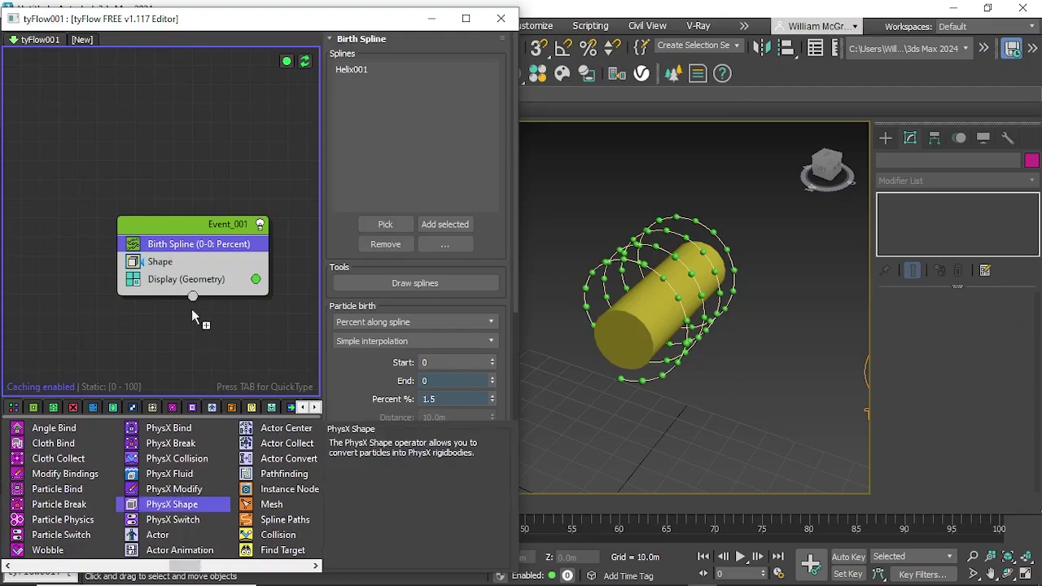
{"action": "left_click_drag", "start_coordinate": [170, 276], "coordinate": [170, 277]}
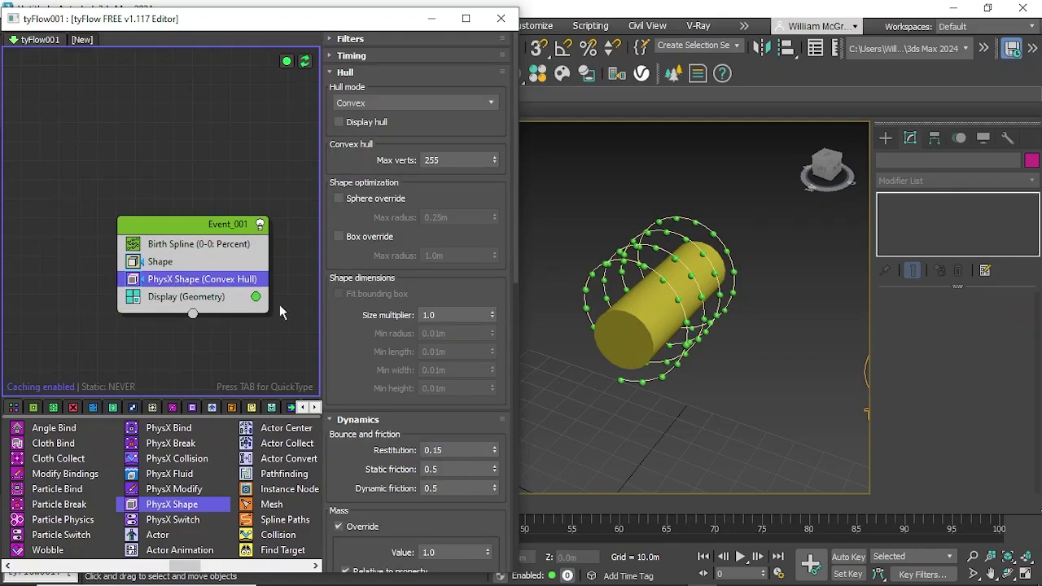
{"action": "left_click", "coordinate": [740, 556]}
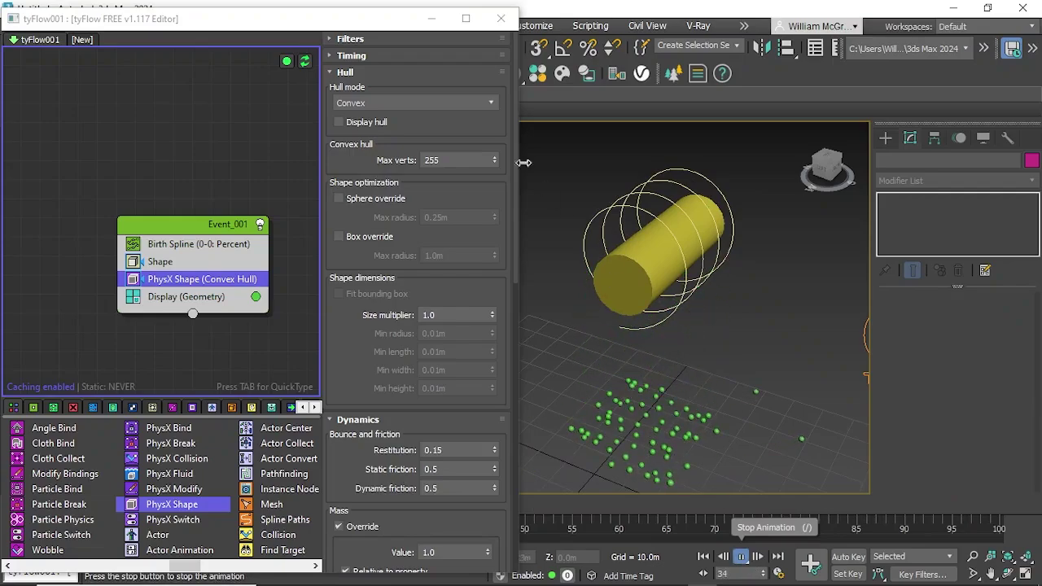
- Set the PhysX Shape hull mode to Convex instead of Mesh
{"action": "left_click", "coordinate": [429, 105]}
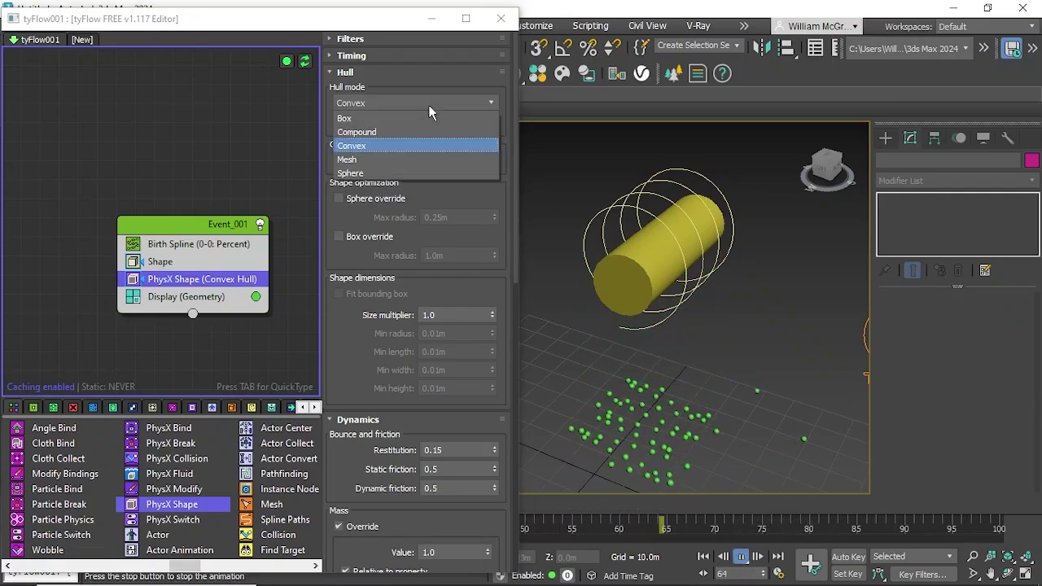
{"action": "left_click", "coordinate": [391, 161]}
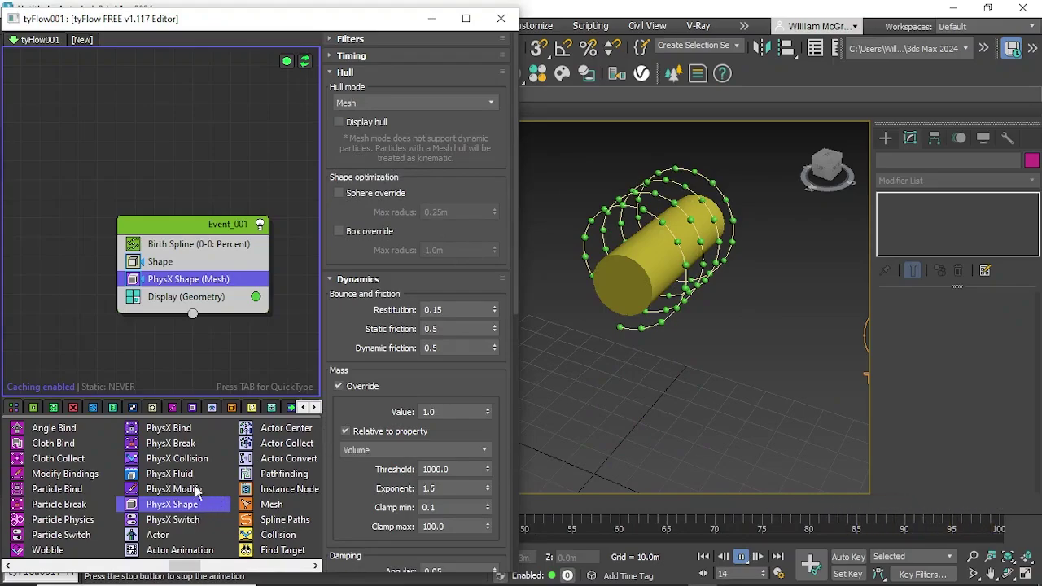
{"action": "left_click", "coordinate": [424, 102]}
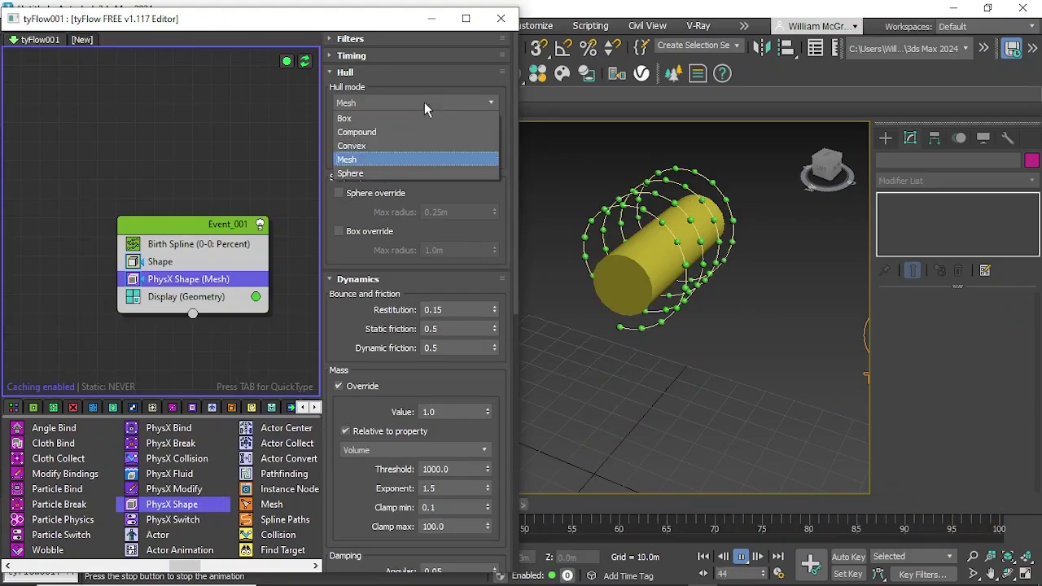
{"action": "left_click", "coordinate": [373, 147]}
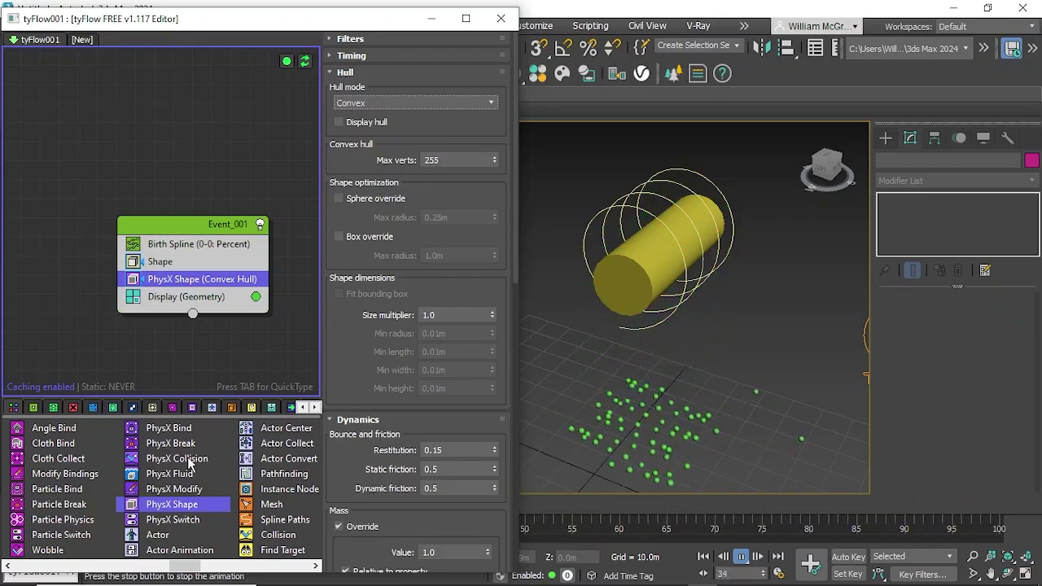
- Add a PhysX Collision operator with Cylinder001 as the collider
{"action": "left_click_drag", "start_coordinate": [189, 461], "coordinate": [189, 291]}
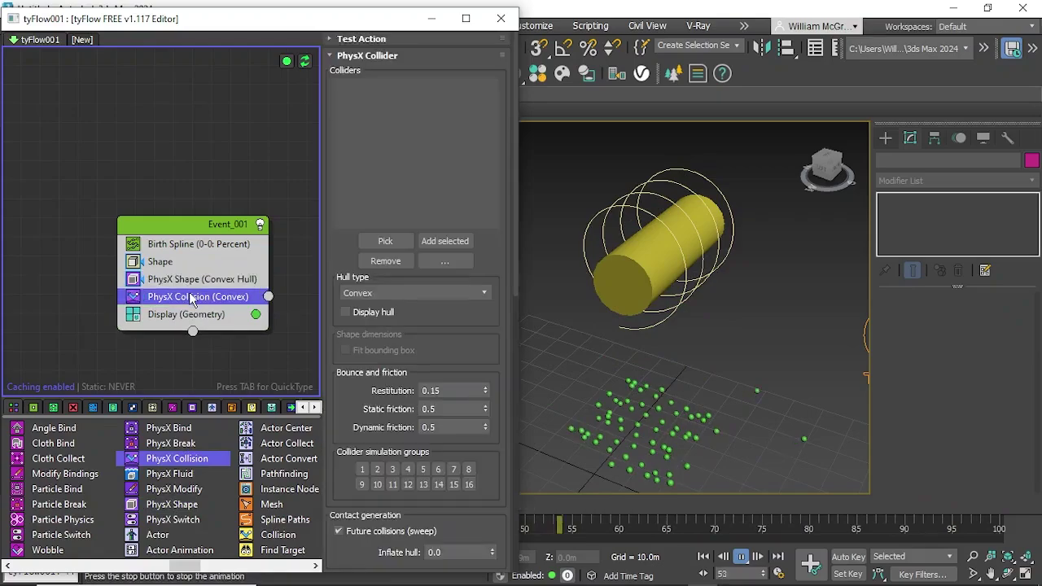
{"action": "left_click", "coordinate": [386, 241]}
{"action": "left_click", "coordinate": [635, 288]}
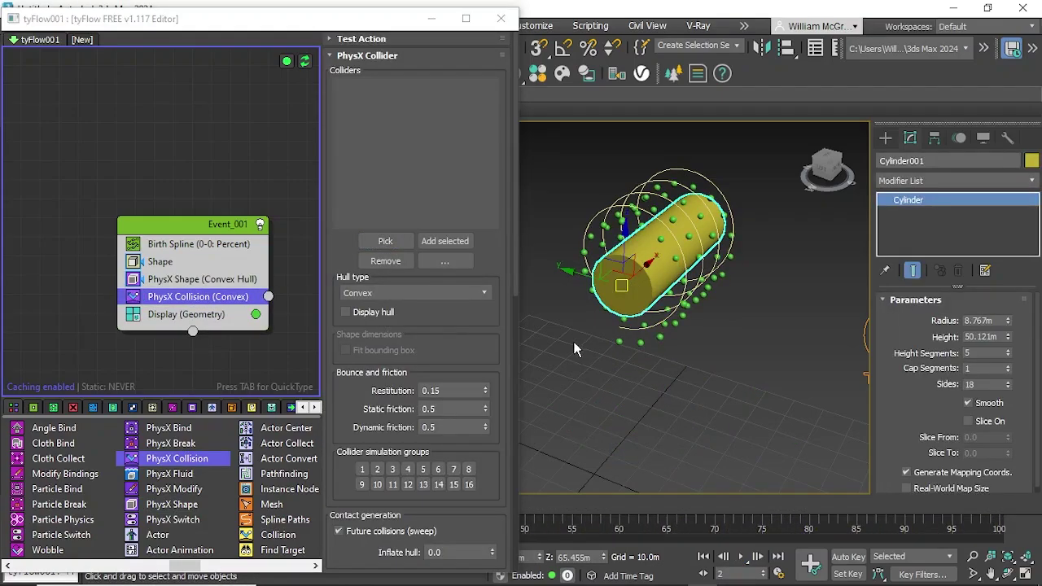
{"action": "left_click", "coordinate": [445, 241]}
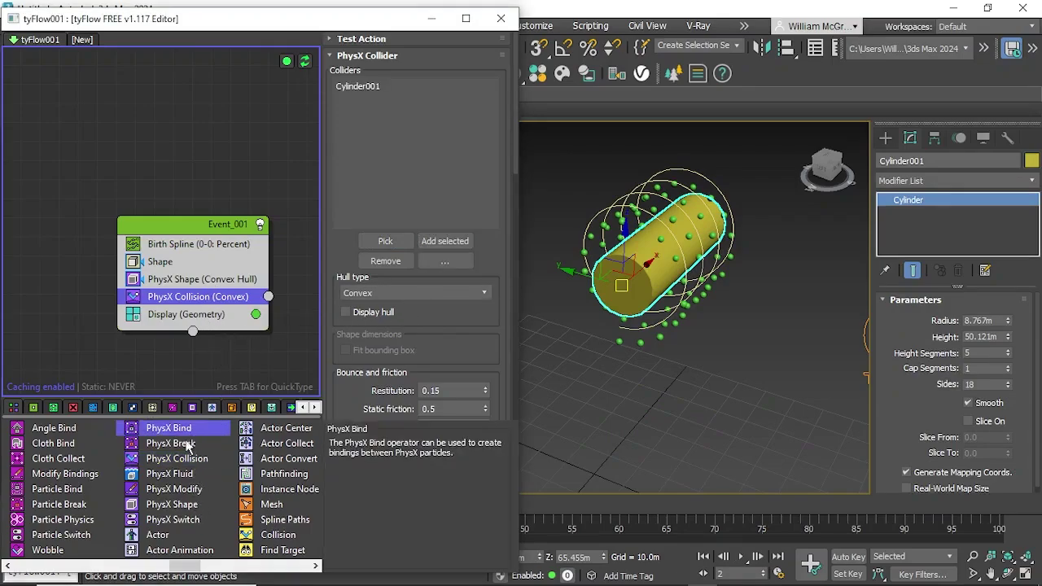
- Add a PhysX Bind operator in Rigid (joint) mode and play the simulation
{"action": "left_click_drag", "start_coordinate": [216, 306], "coordinate": [215, 307]}
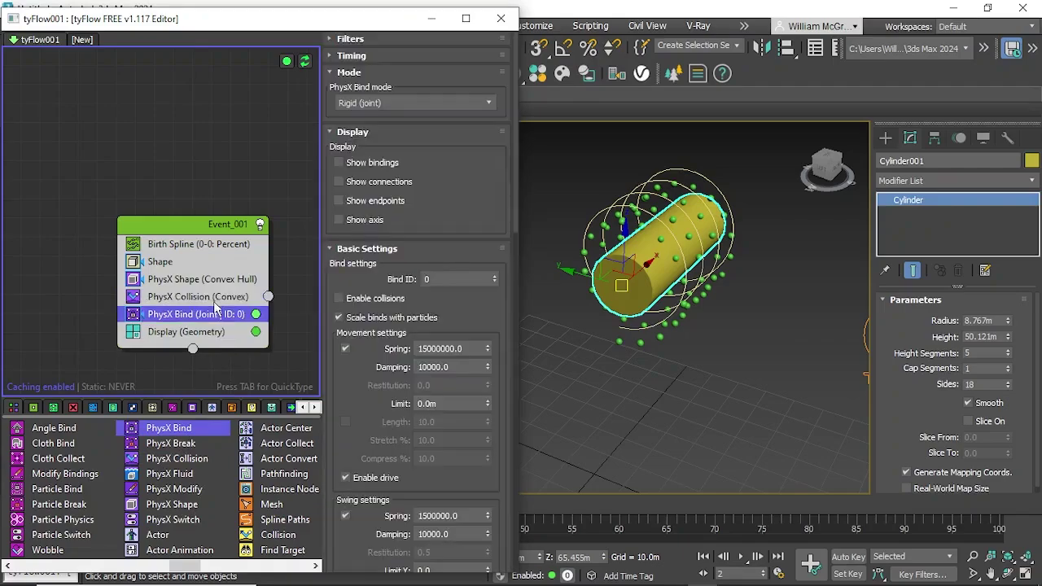
{"action": "left_click", "coordinate": [447, 104]}
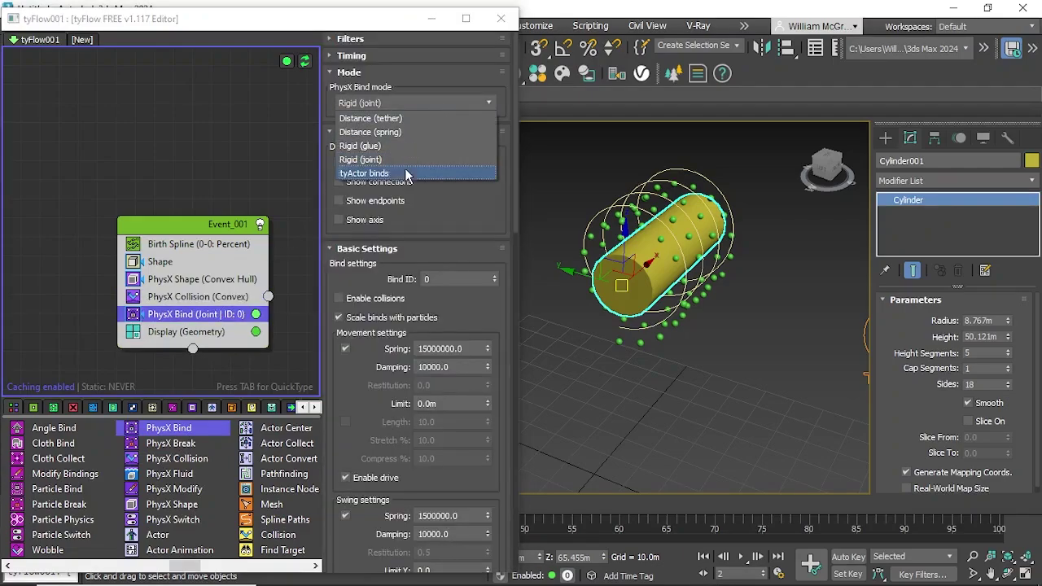
{"action": "left_click", "coordinate": [389, 161]}
{"action": "left_click", "coordinate": [739, 556]}
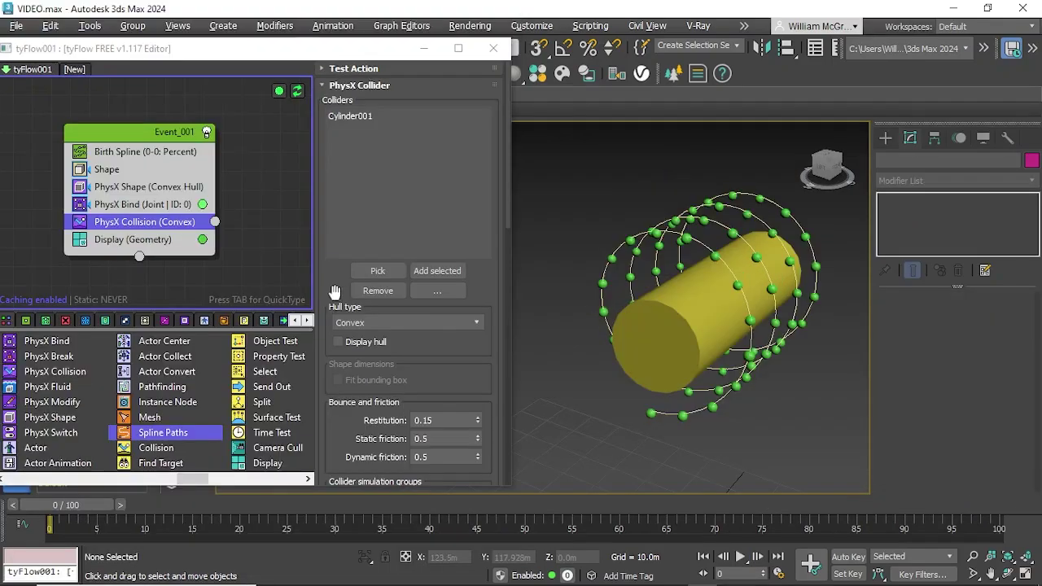
- Add a Slow (Speed) operator with Velocity X/Y/Z at 20%
{"action": "key", "text": "Tab"}
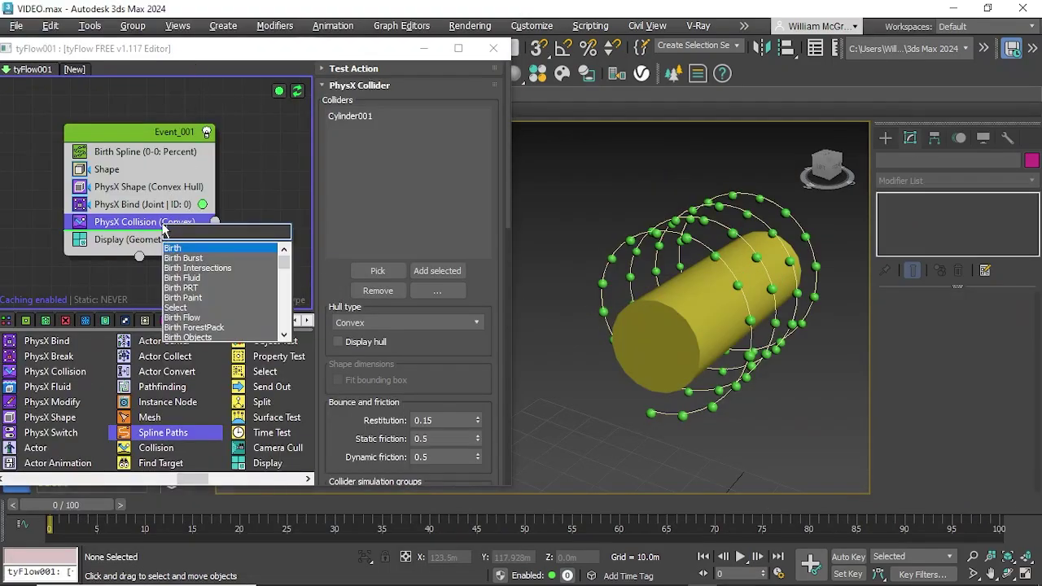
{"action": "type", "text": "slow"}
{"action": "key", "text": "Return"}
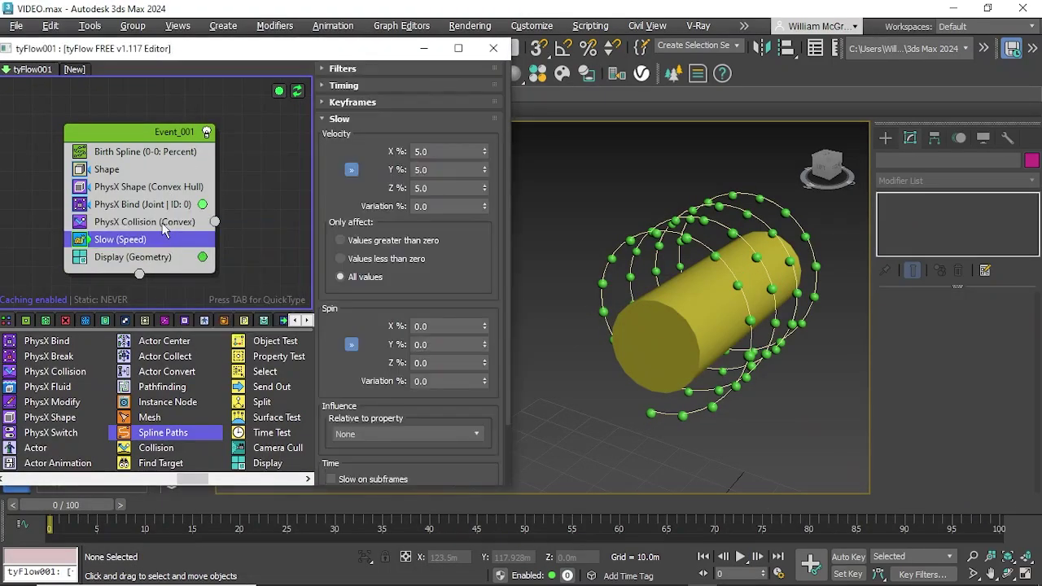
{"action": "left_click", "coordinate": [447, 152]}
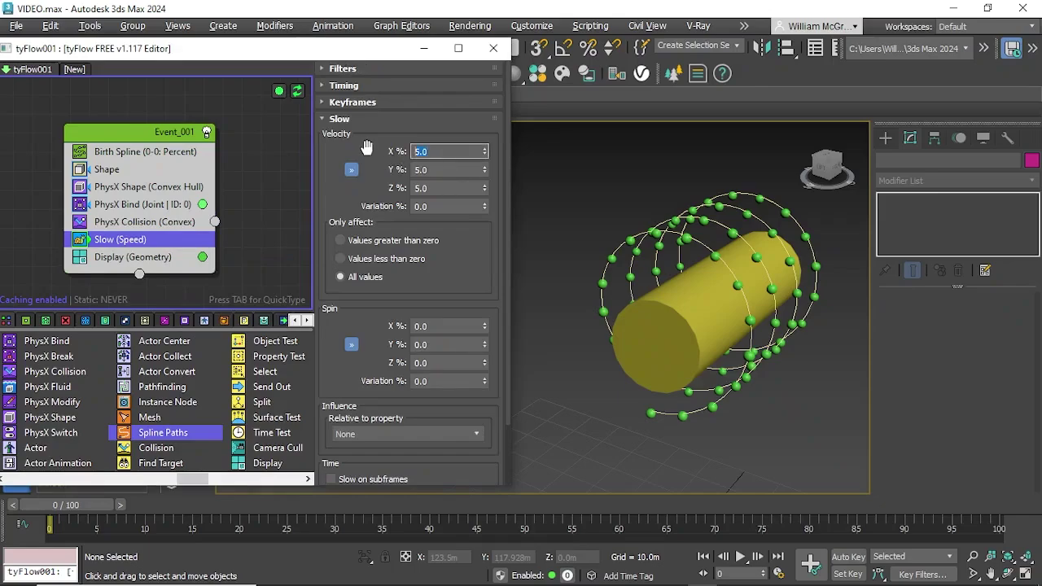
{"action": "type", "text": "20"}
{"action": "key", "text": "Return"}
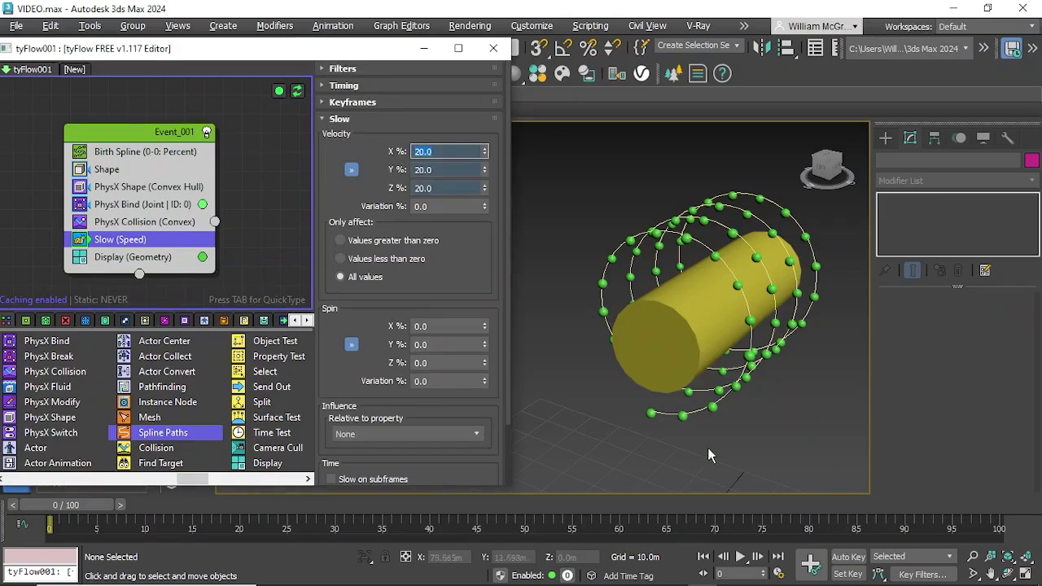
- Preview the simulation, rewind to frame 0, and save the scene as VIDEO.max
{"action": "left_click", "coordinate": [740, 559]}
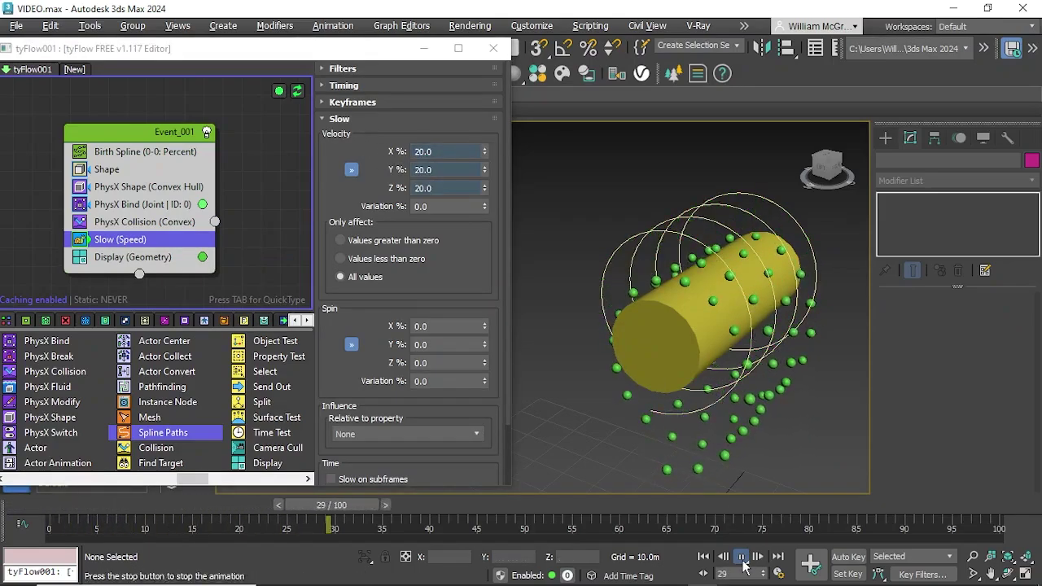
{"action": "left_click", "coordinate": [740, 557]}
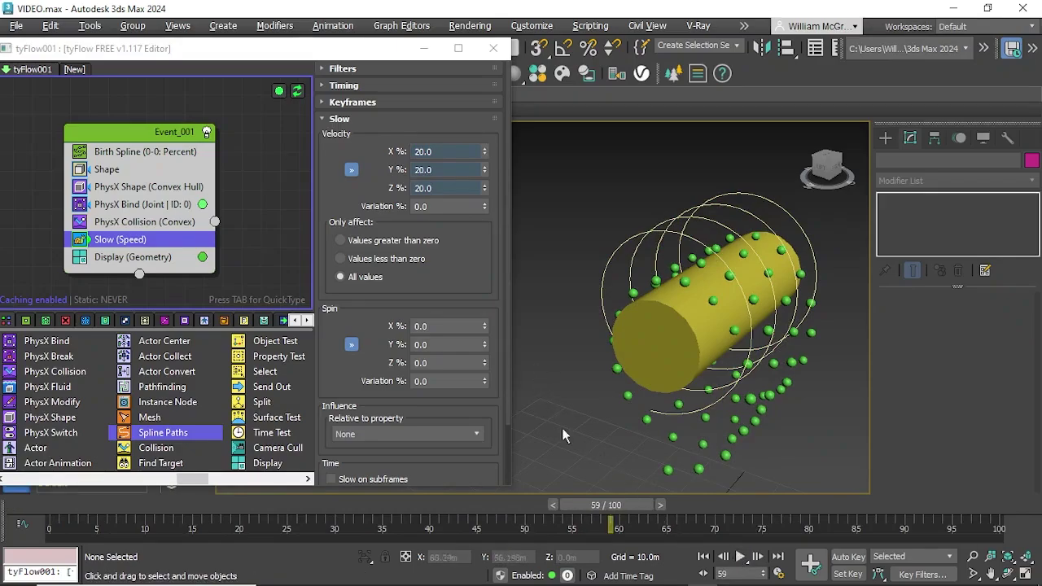
{"action": "left_click_drag", "start_coordinate": [587, 506], "coordinate": [49, 506]}
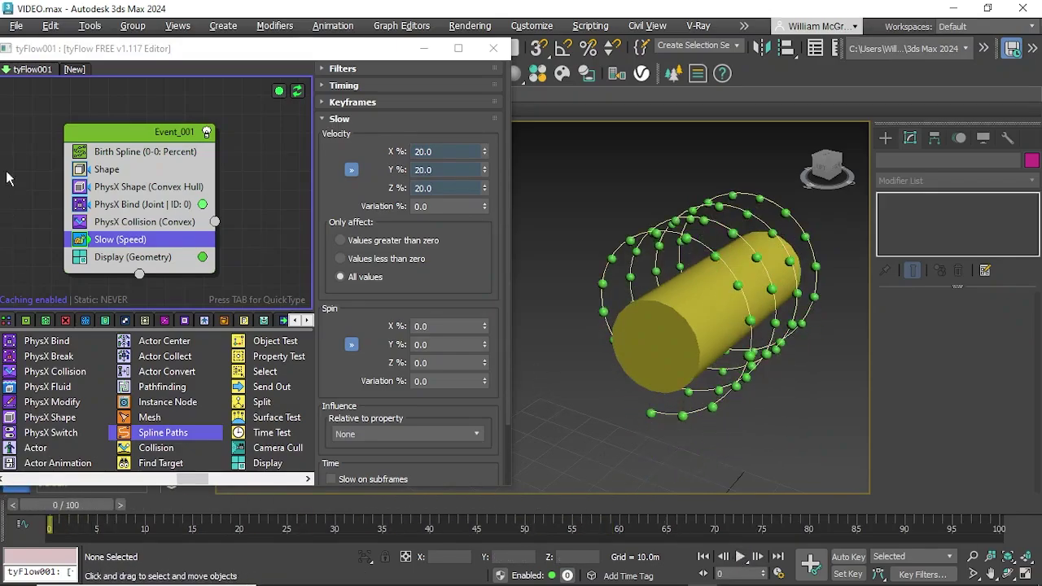
{"action": "left_click", "coordinate": [15, 25]}
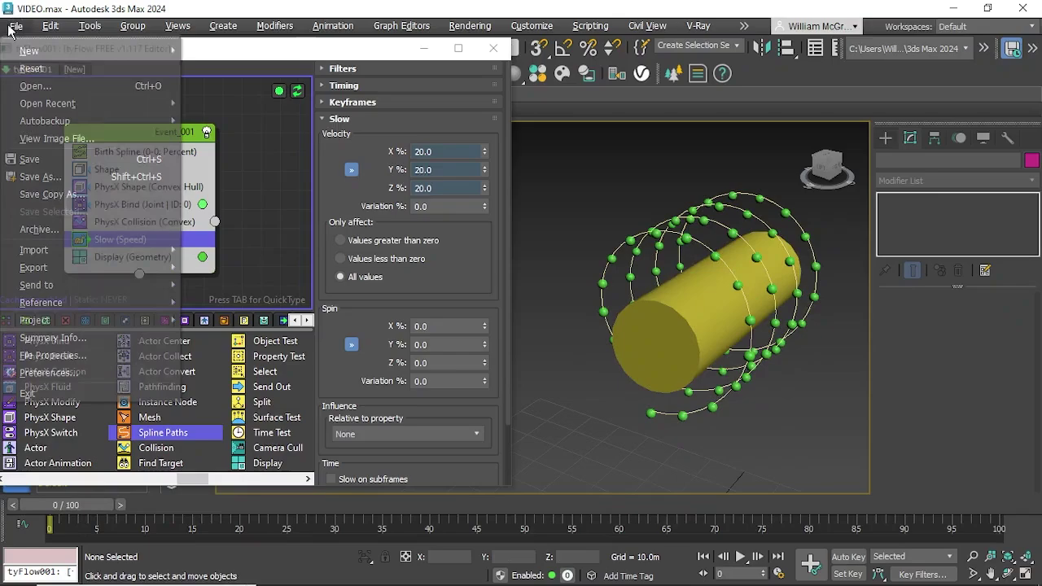
{"action": "left_click", "coordinate": [31, 159]}
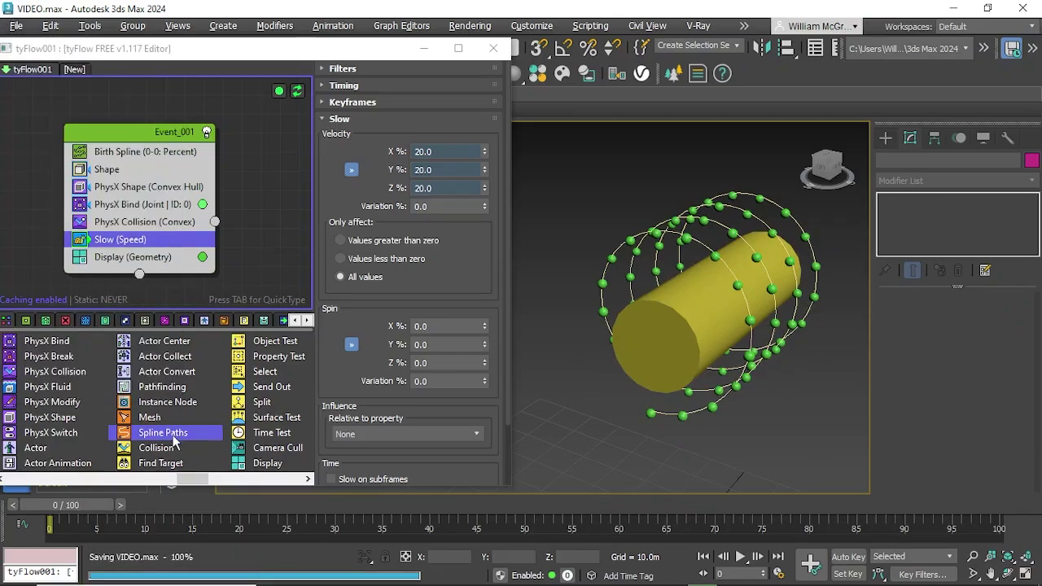
- Add a Spline Paths operator under Slow (Speed) building a new tySplines object from PhysX bindings
{"action": "left_click_drag", "start_coordinate": [175, 442], "coordinate": [159, 248]}
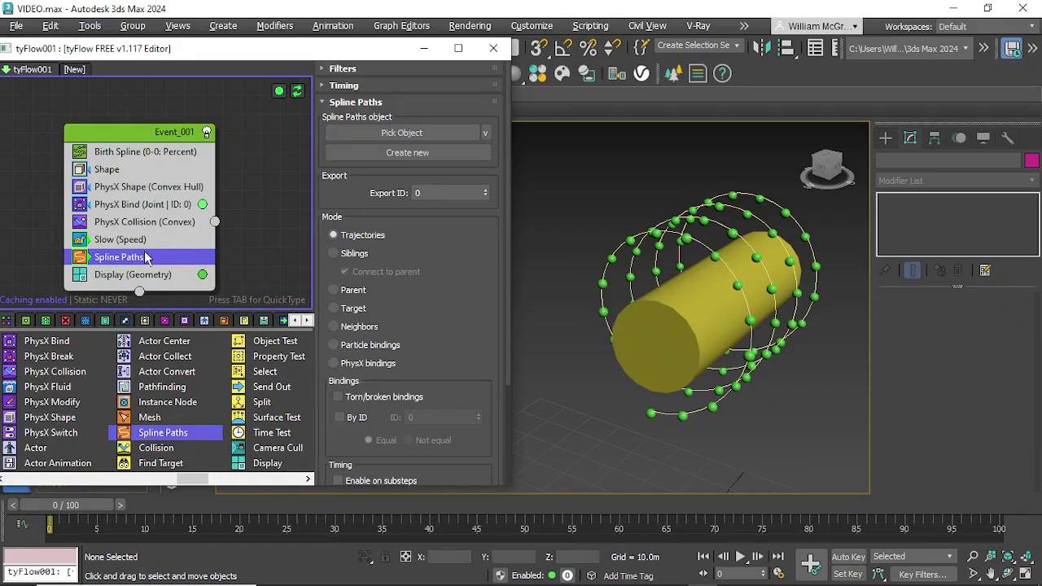
{"action": "left_click", "coordinate": [408, 155]}
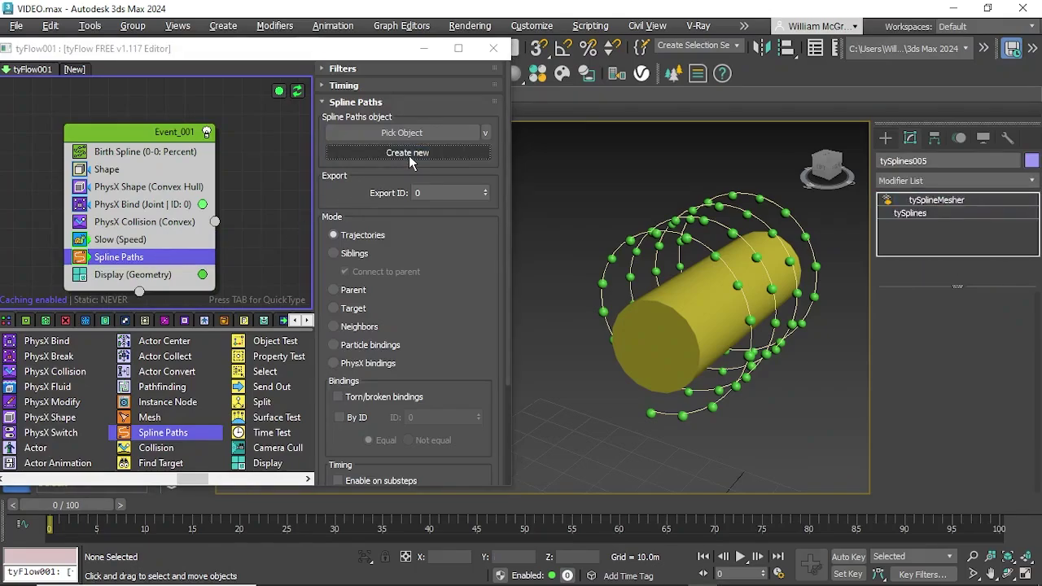
{"action": "left_click", "coordinate": [334, 364]}
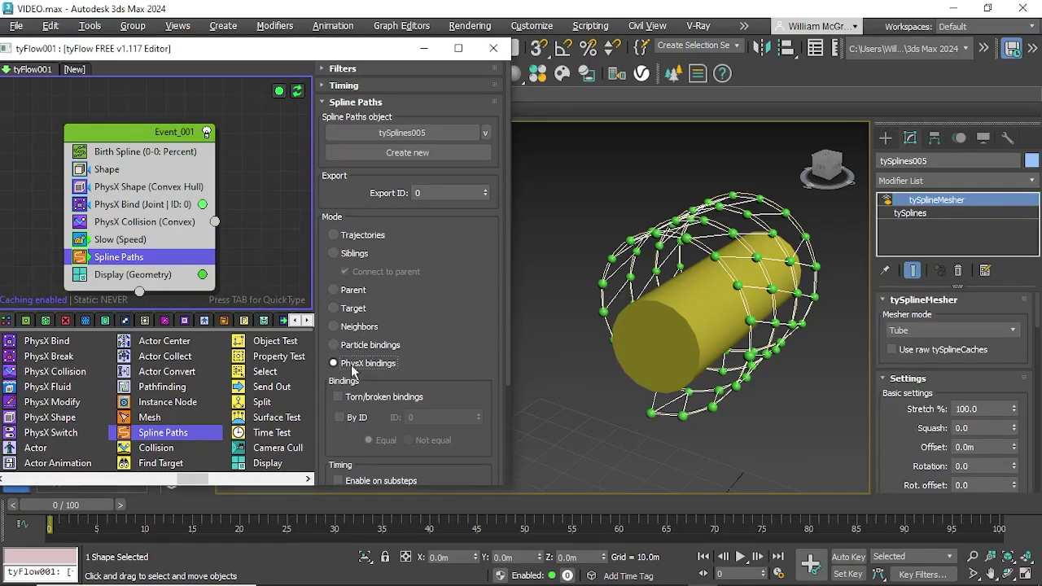
- Enable In Viewport rendering so tySplines005 displays as thick tubes
{"action": "left_click", "coordinate": [924, 214]}
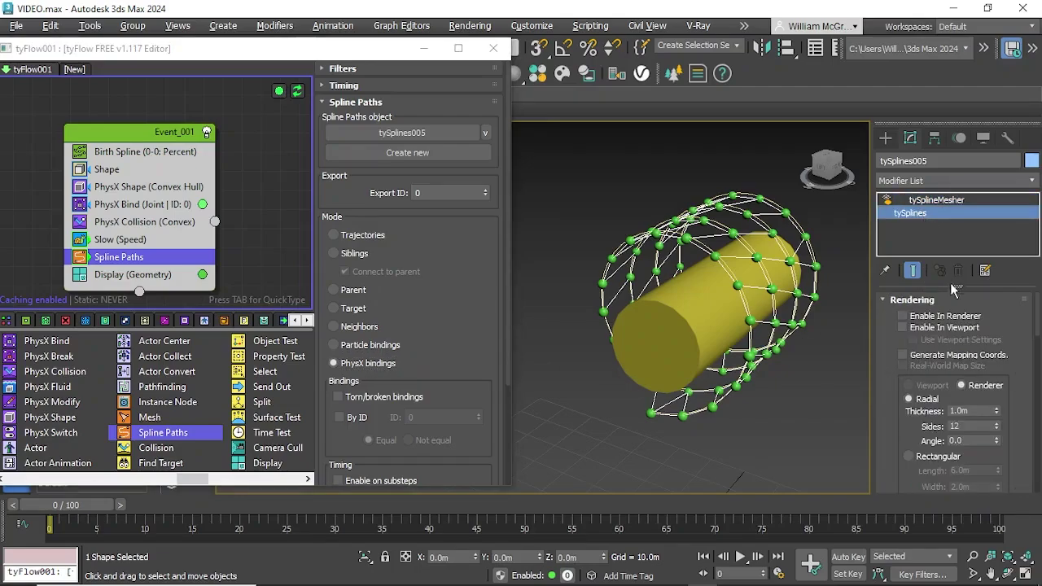
{"action": "left_click", "coordinate": [902, 327]}
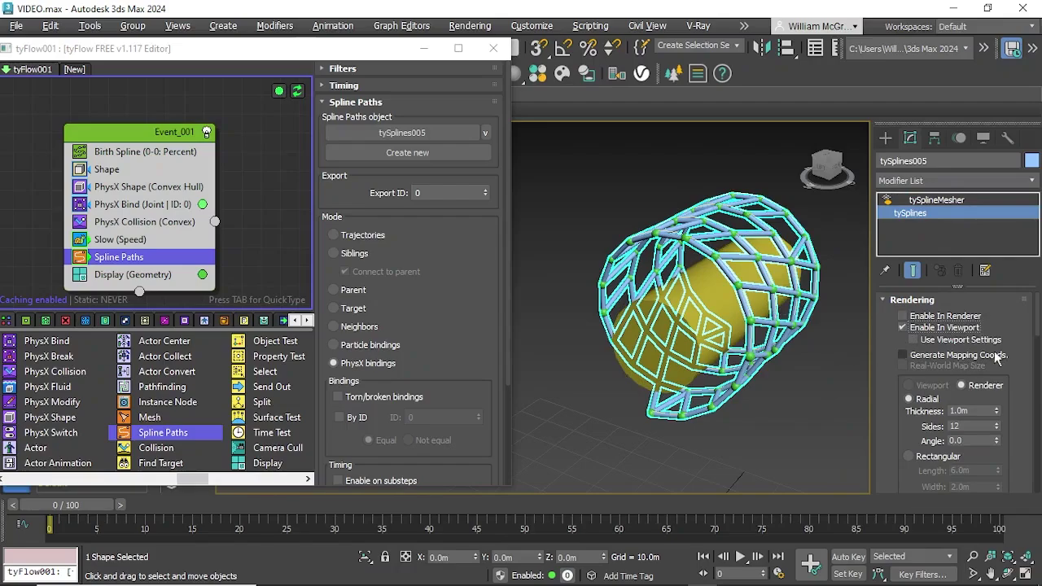
{"action": "scroll", "coordinate": [459, 362], "scroll_direction": "down", "scroll_amount": 5}
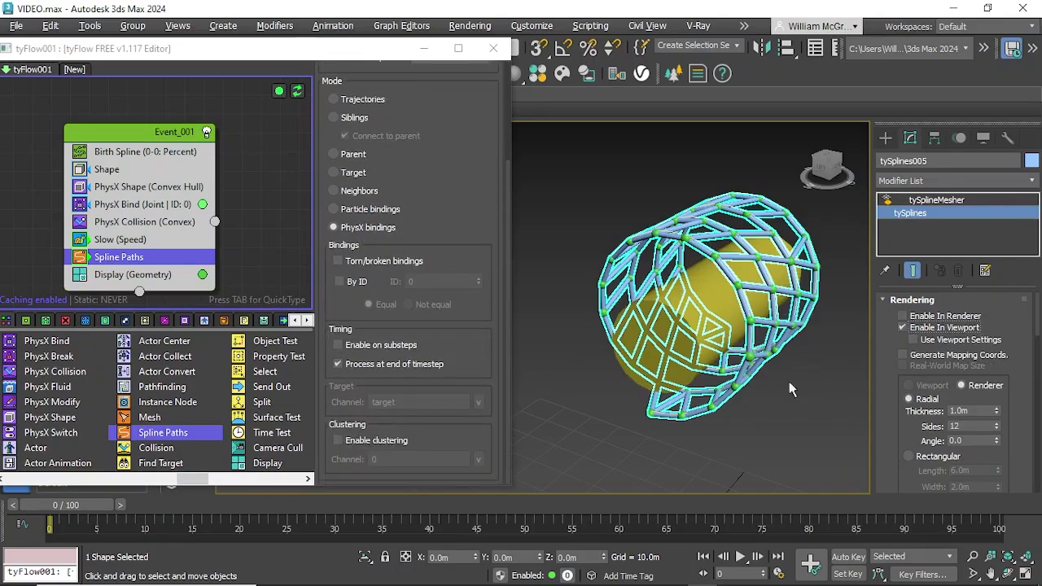
{"action": "scroll", "coordinate": [996, 400], "scroll_direction": "down", "scroll_amount": 5}
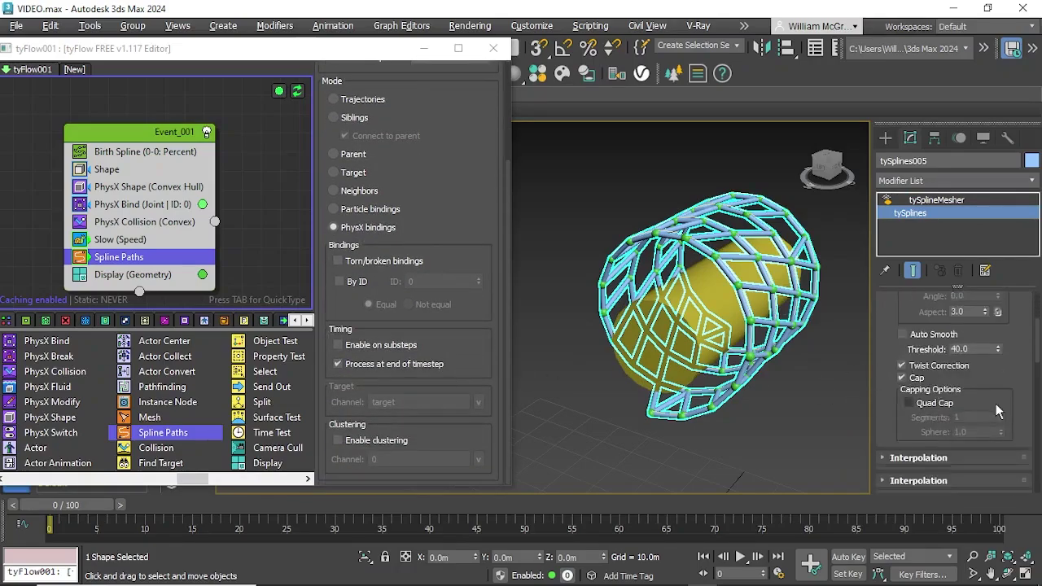
{"action": "scroll", "coordinate": [995, 403], "scroll_direction": "down", "scroll_amount": 8}
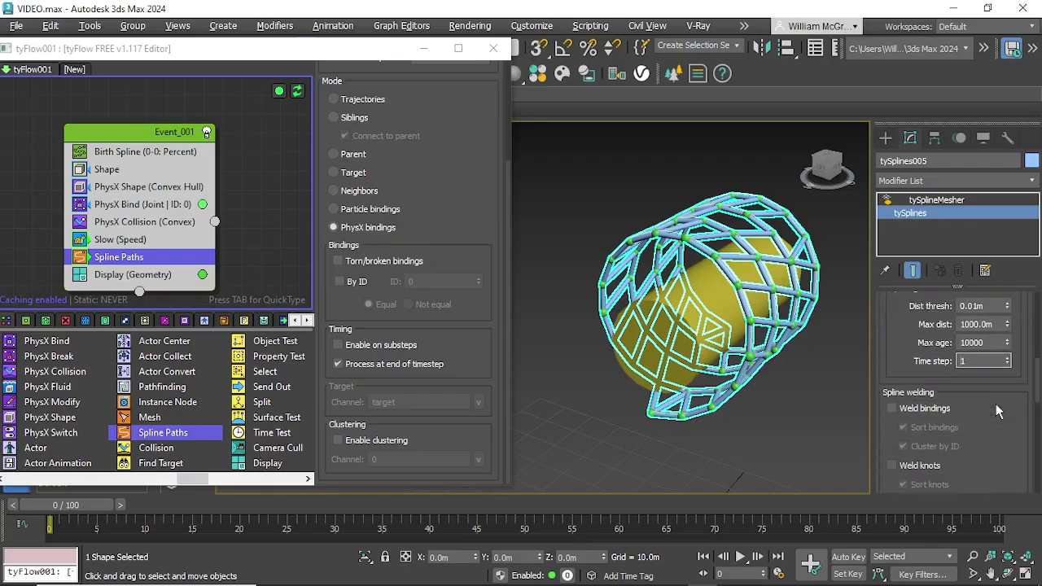
- Weld tySplines005 bindings, disable the Display operator to hide particles, and play the cage simulation
{"action": "left_click", "coordinate": [925, 411]}
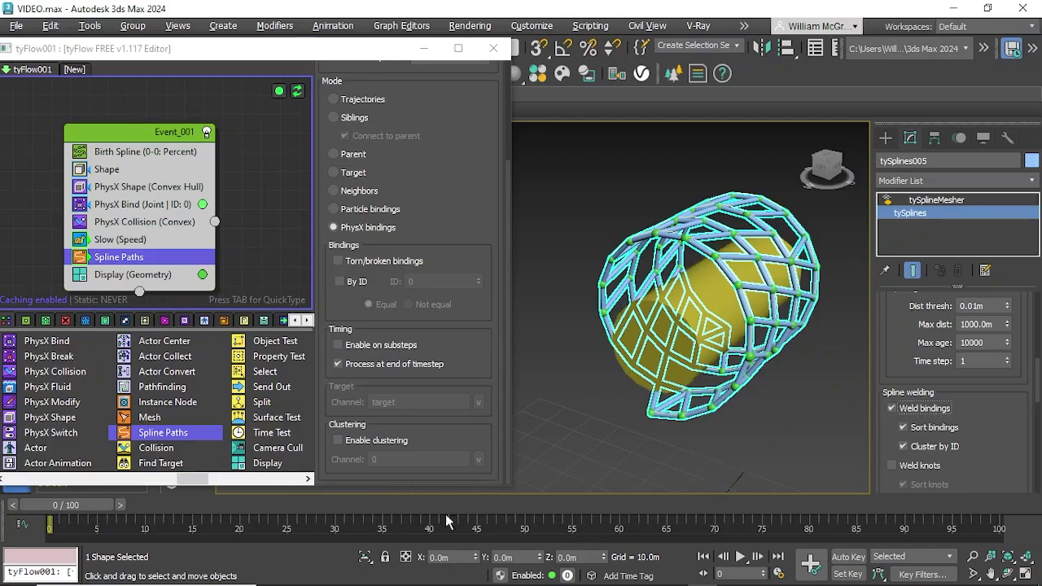
{"action": "left_click", "coordinate": [800, 463]}
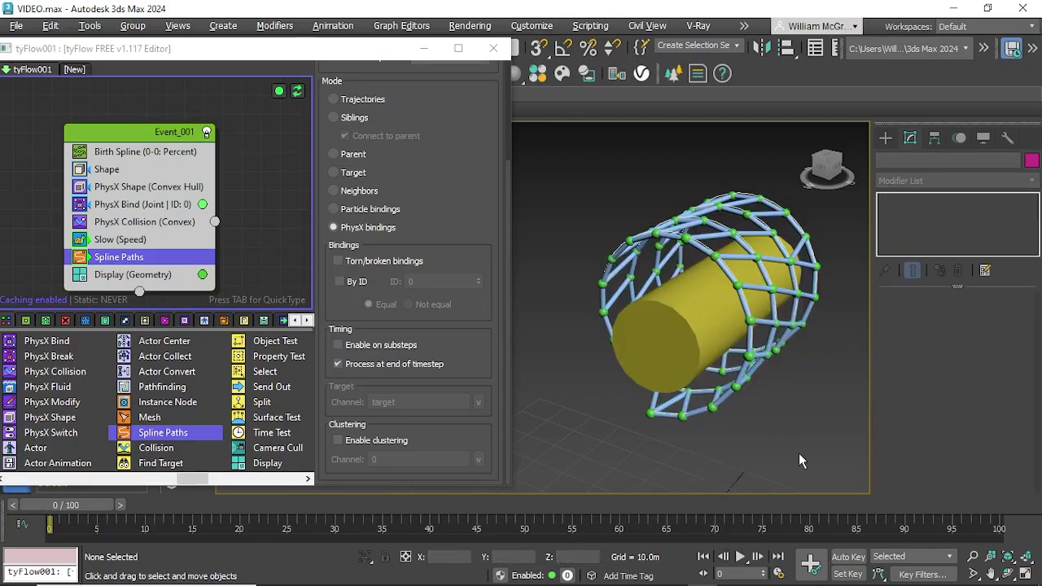
{"action": "left_click", "coordinate": [79, 276]}
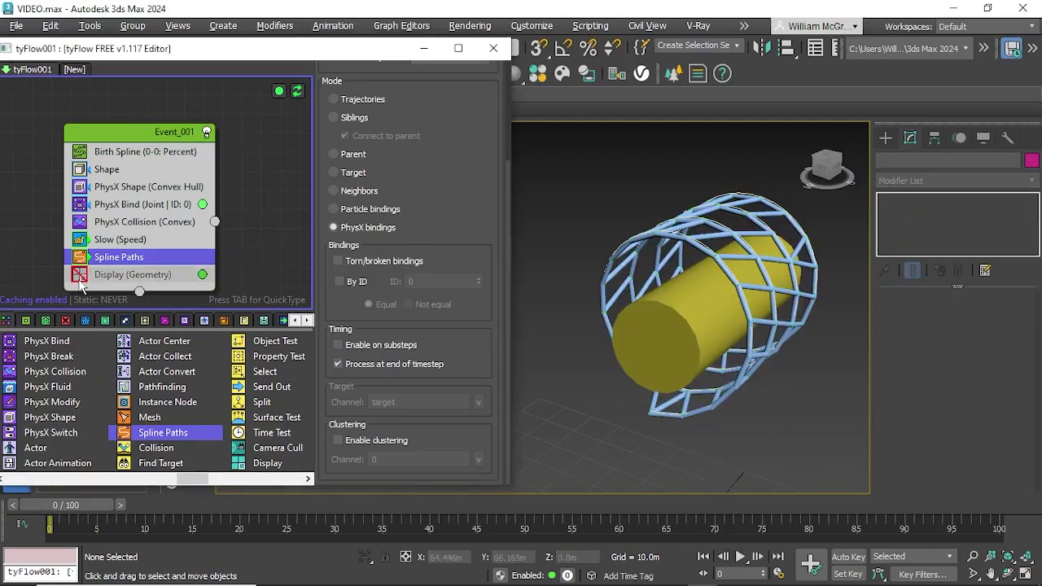
{"action": "left_click", "coordinate": [738, 556]}
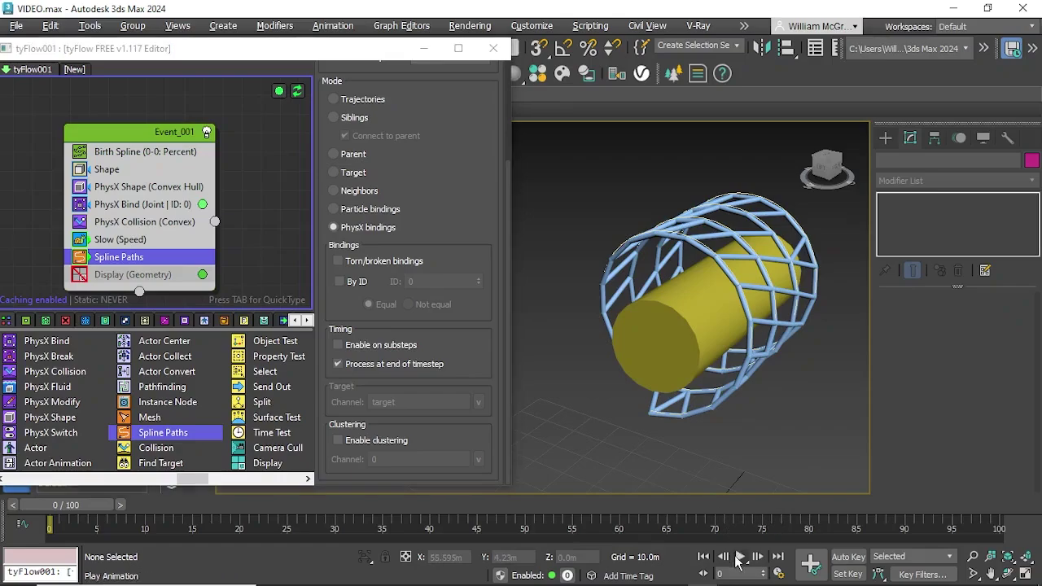